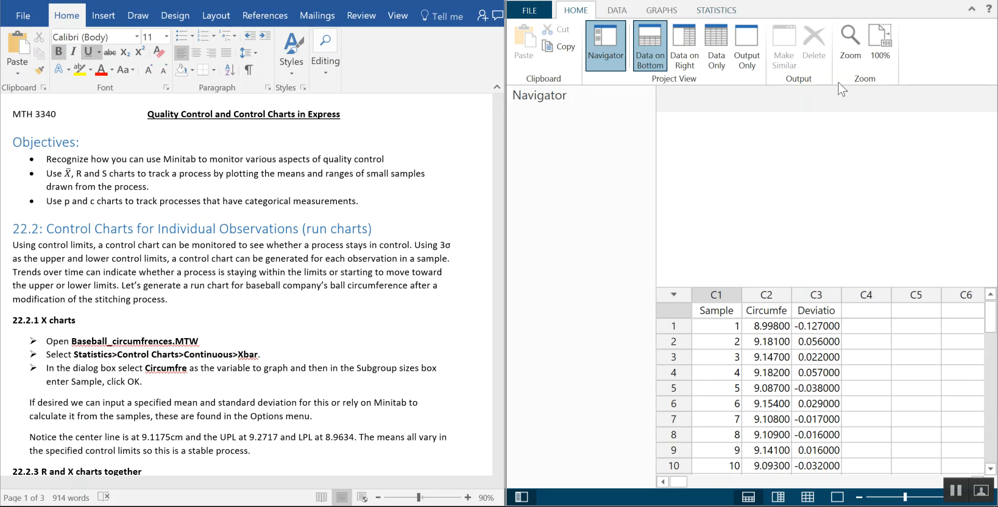
Hide the Navigator and shrink the worksheet pane to make more room for output
click(610, 44)
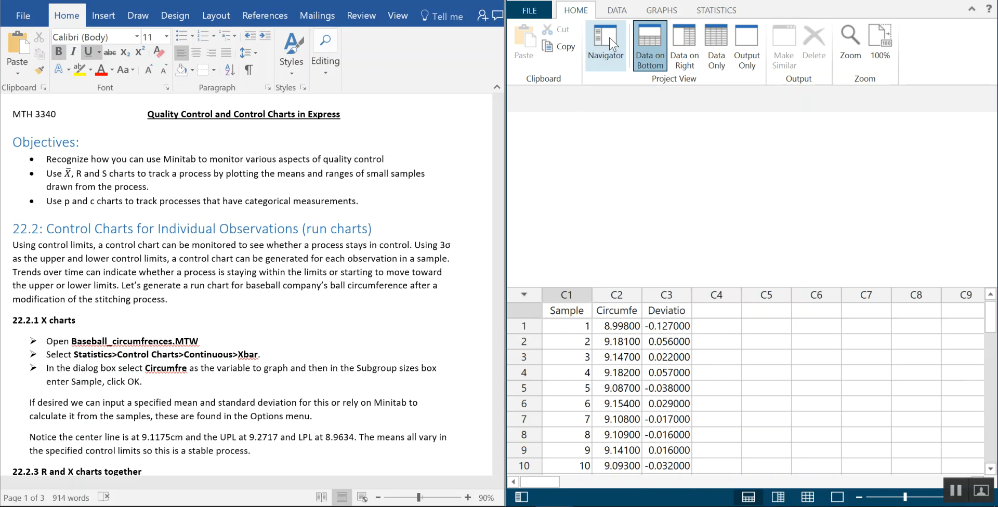
drag(714, 287, 715, 344)
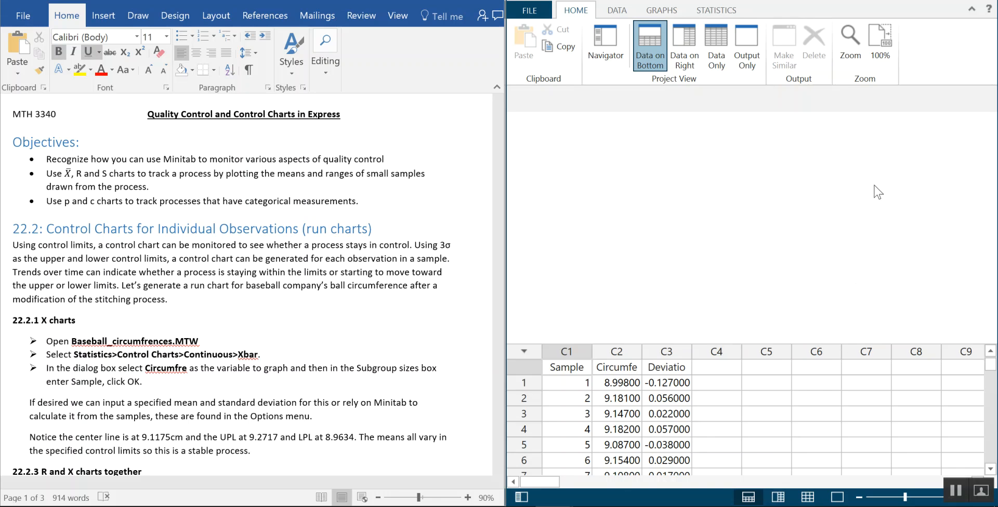
Create an Xbar control chart with Circumfe as the single data column and a constant subgroup size of 2
click(727, 16)
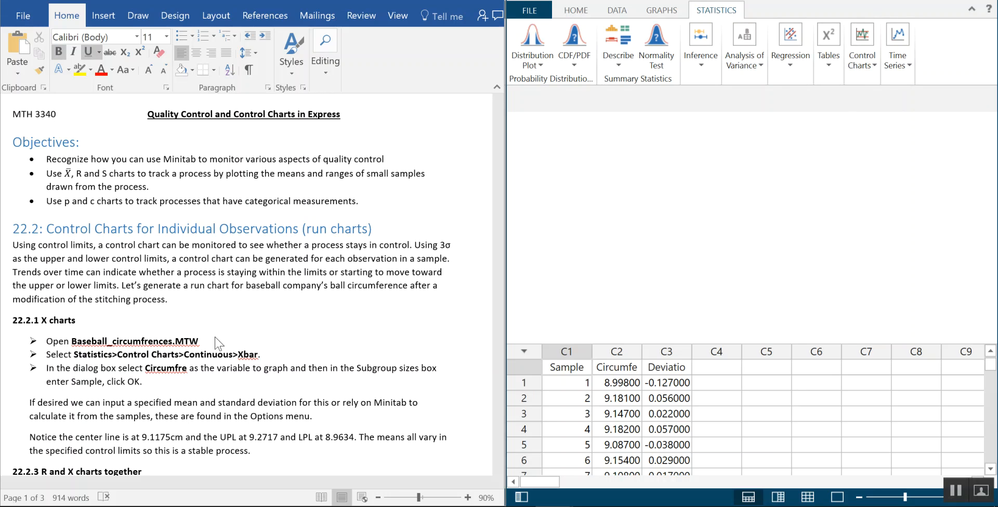
click(861, 67)
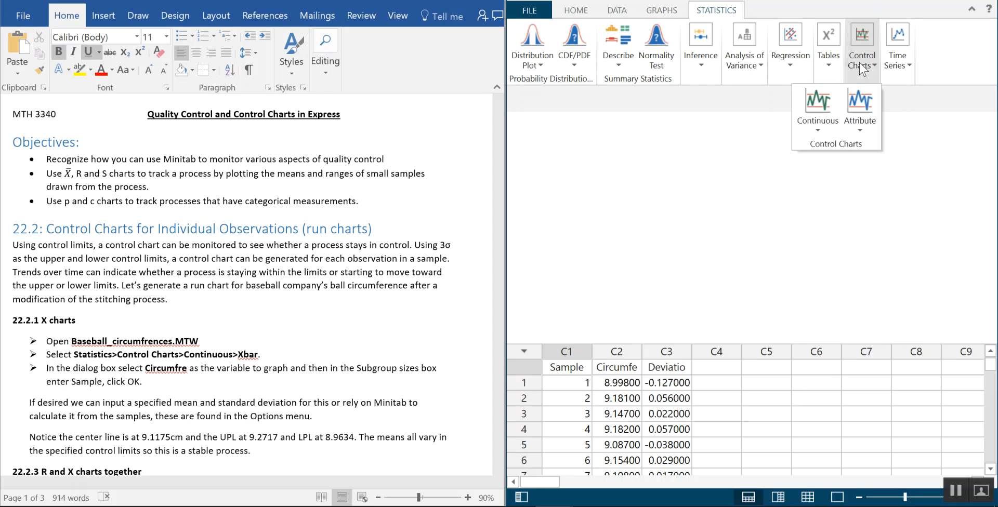
click(811, 117)
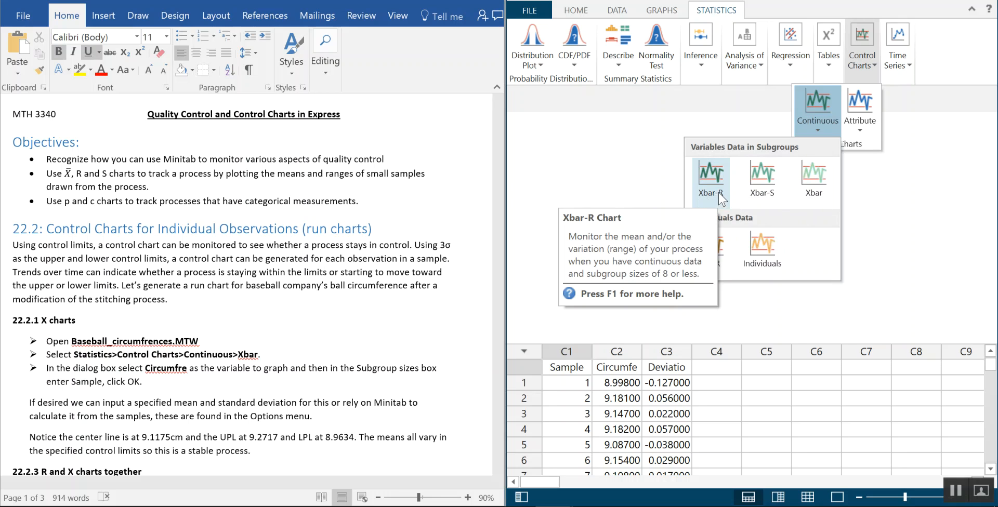
click(805, 190)
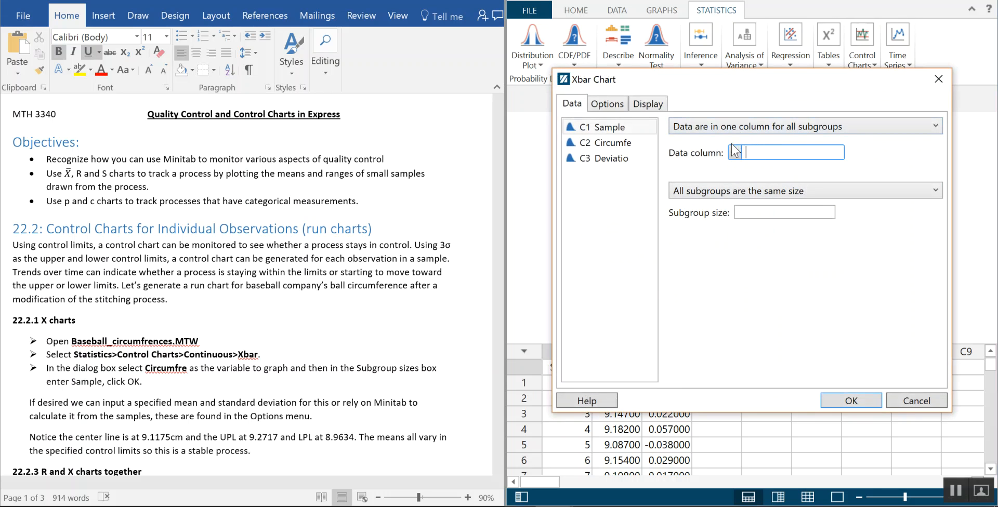
click(610, 146)
double_click(611, 149)
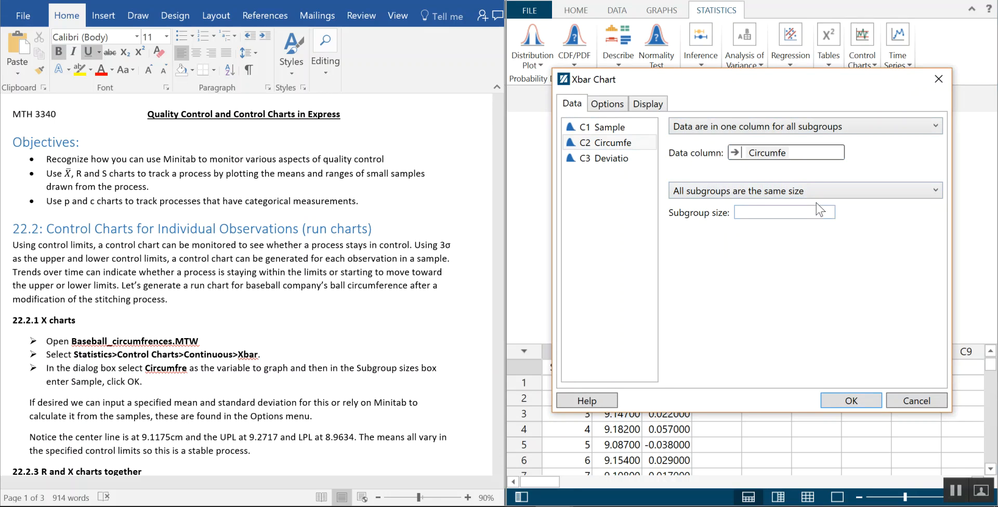
click(772, 213)
text(2)
click(869, 401)
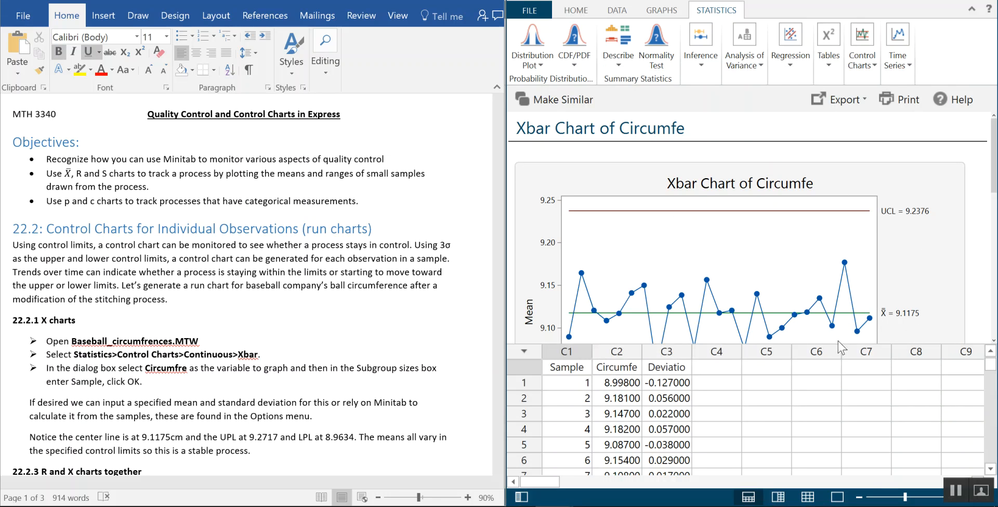
Shrink the worksheet pane to view the whole Xbar chart, and bring up the instructions for R and X charts together
drag(839, 344, 836, 408)
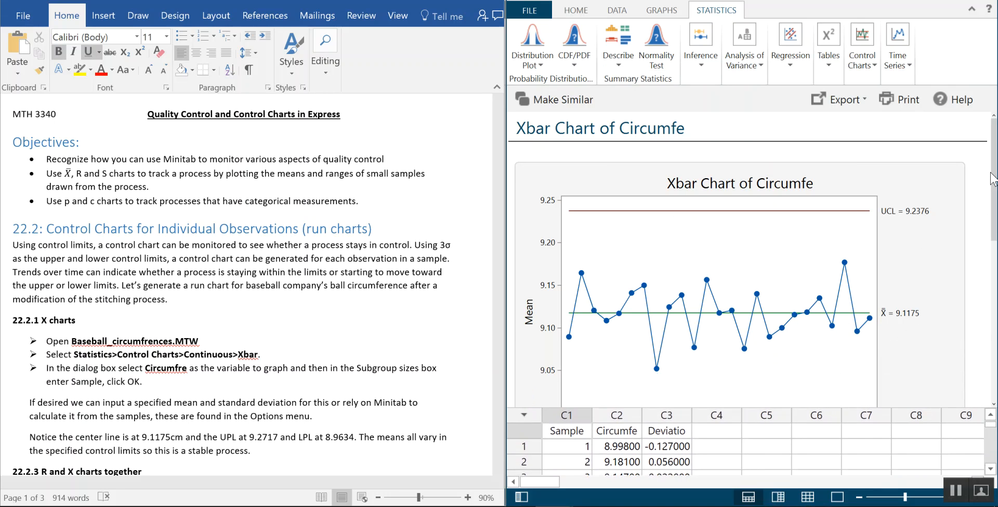
drag(991, 167, 993, 198)
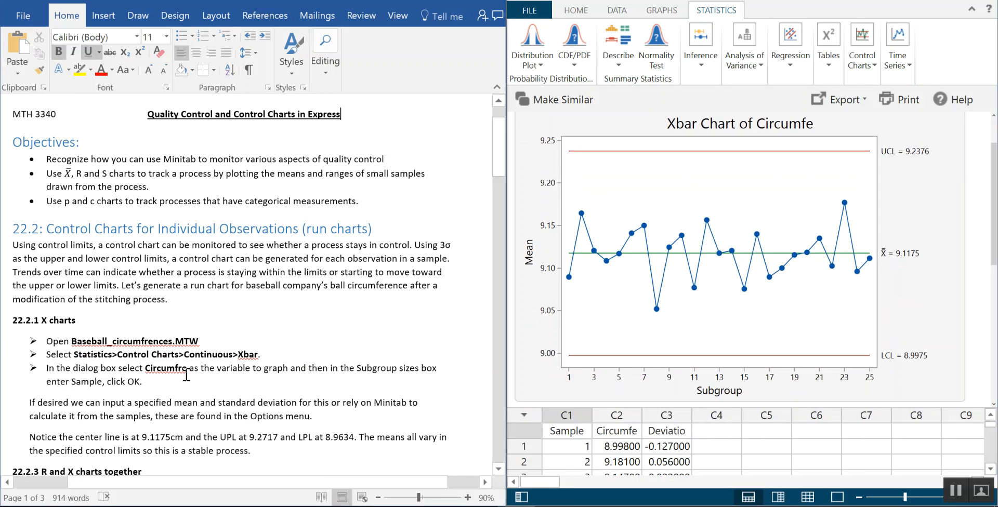
scroll(202, 389, down, 4)
scroll(201, 389, down, 2)
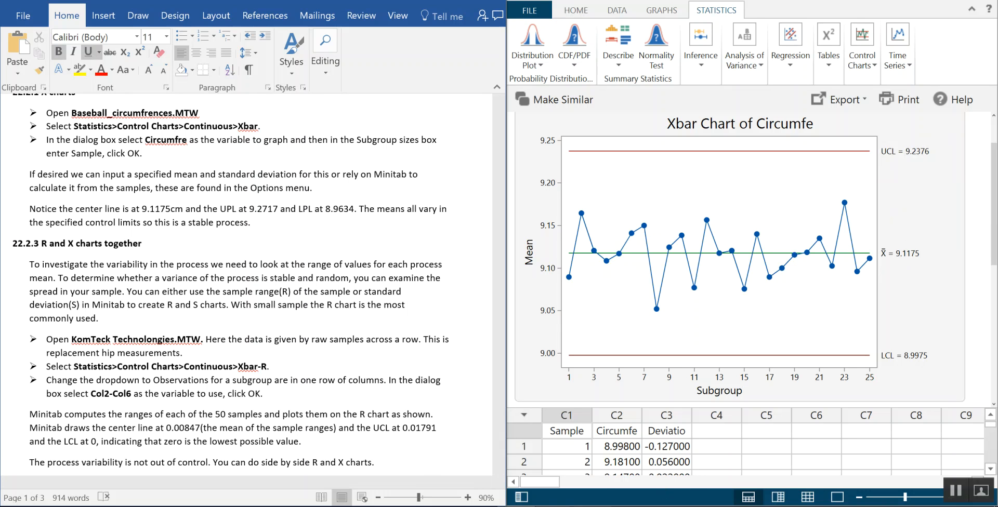
Switch to the project window holding Col2 to Col6 and enlarge its output area by hiding the Navigator and shrinking the worksheet pane
click(554, 506)
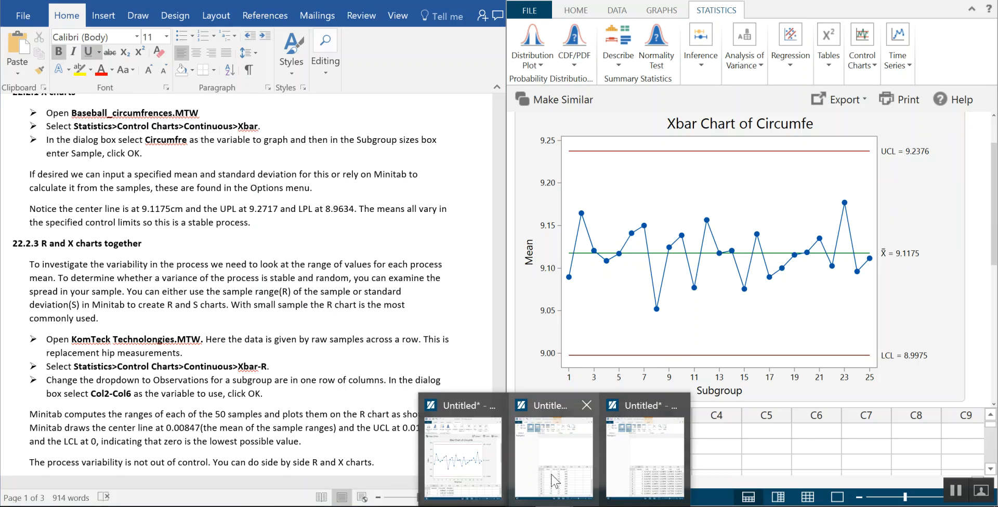
mouse_move(554, 481)
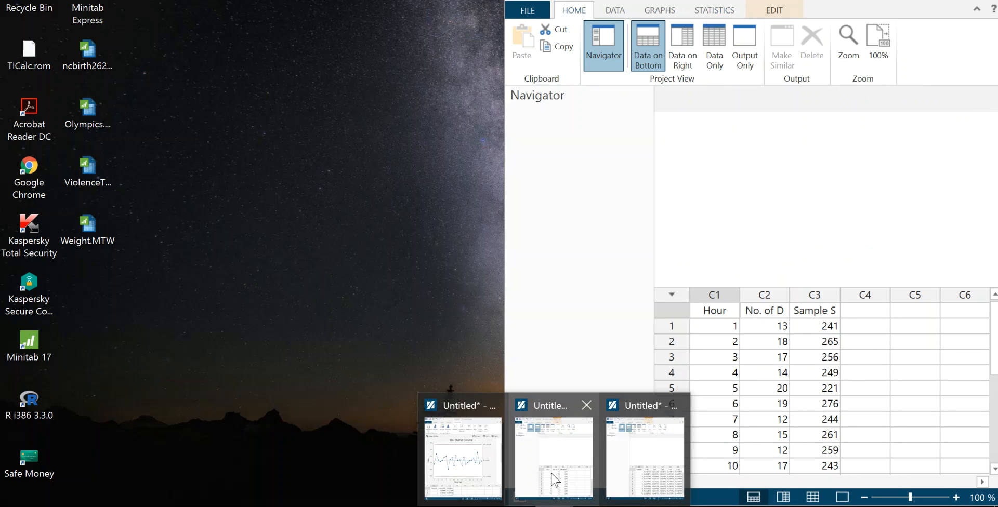
mouse_move(643, 459)
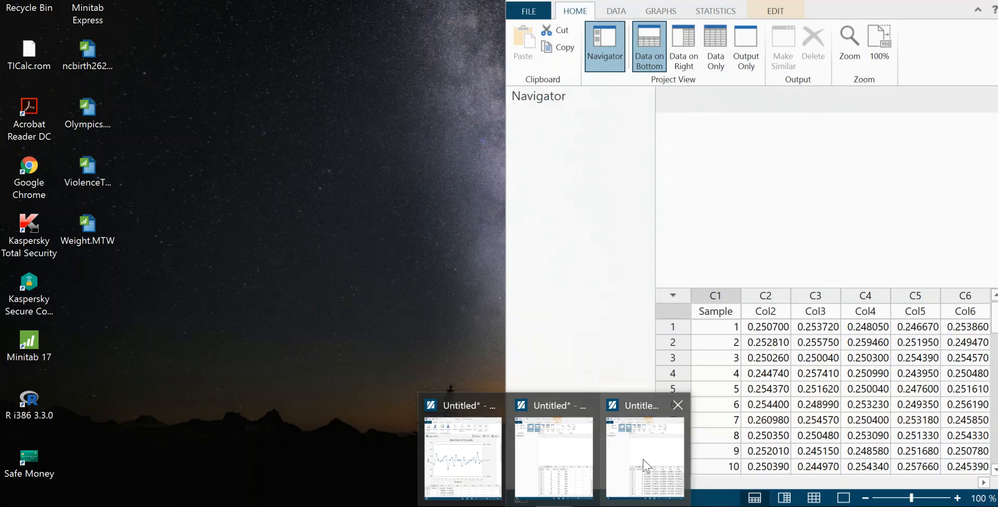
click(649, 464)
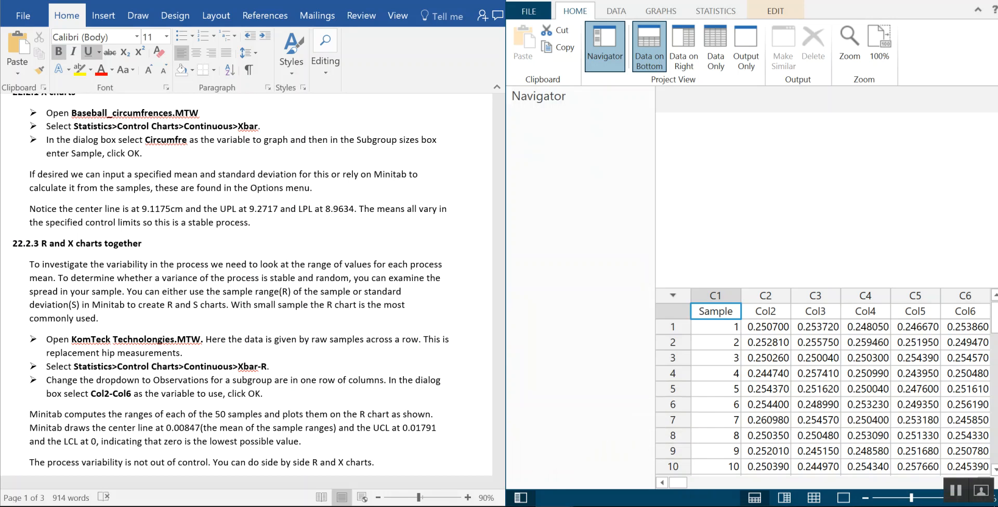
click(616, 34)
drag(801, 290, 794, 334)
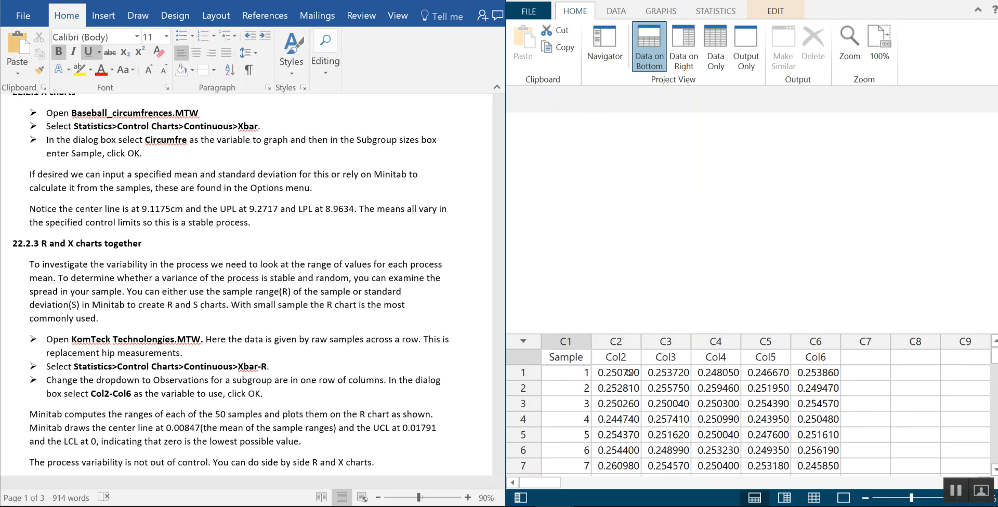
Start an Xbar-R chart and set its data layout to multiple columns with one row for each subgroup
click(630, 372)
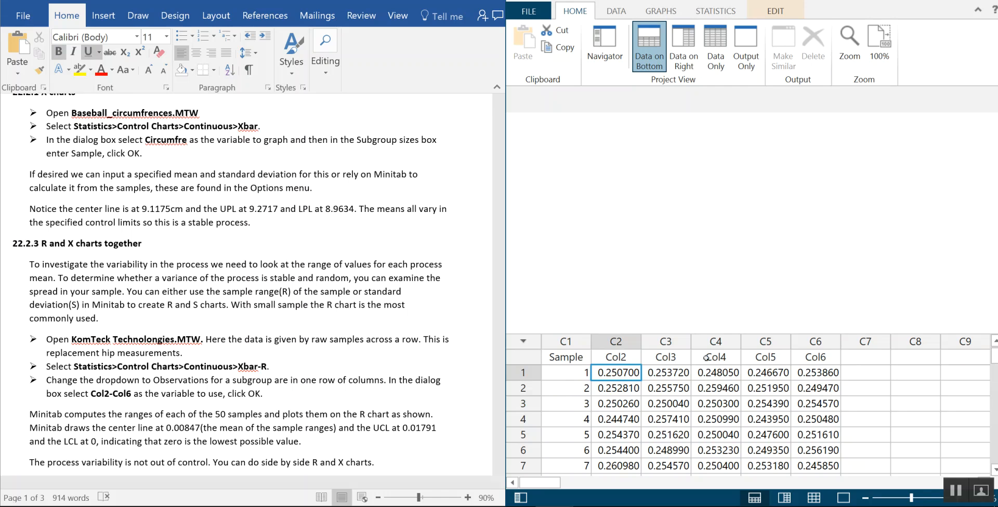
scroll(428, 298, down, 3)
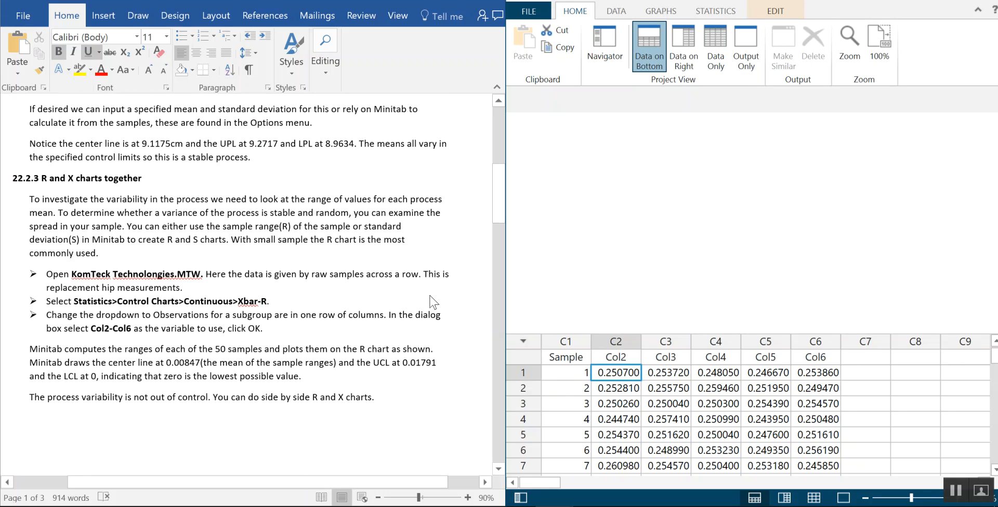
scroll(431, 301, down, 1)
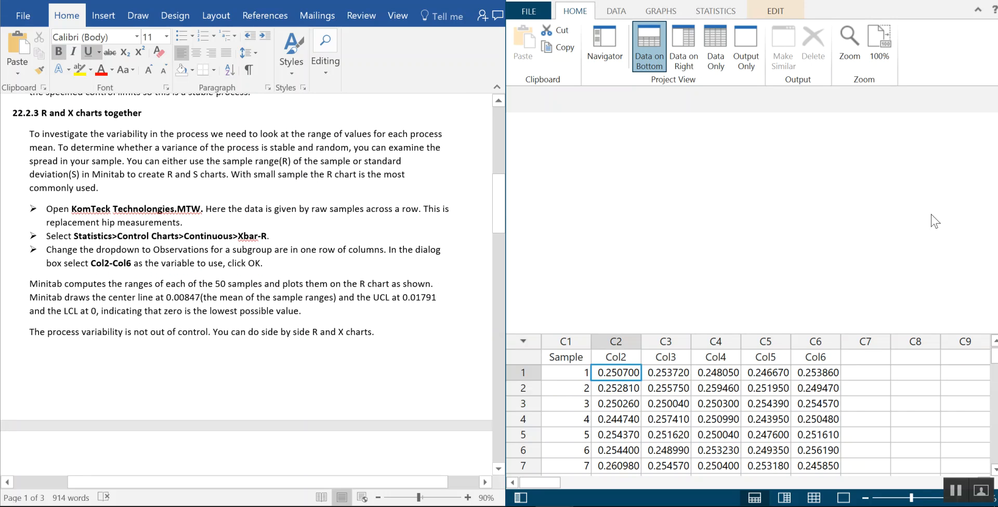
click(715, 12)
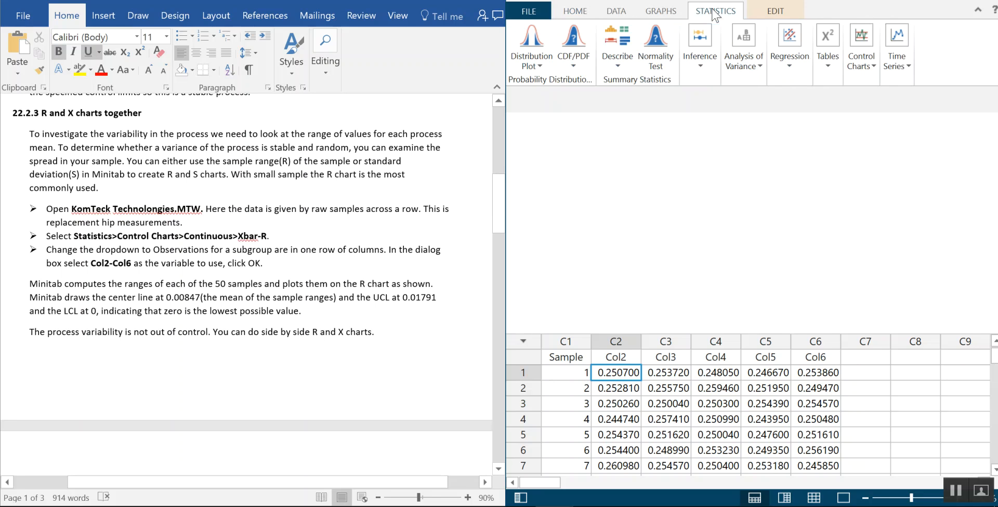
click(861, 61)
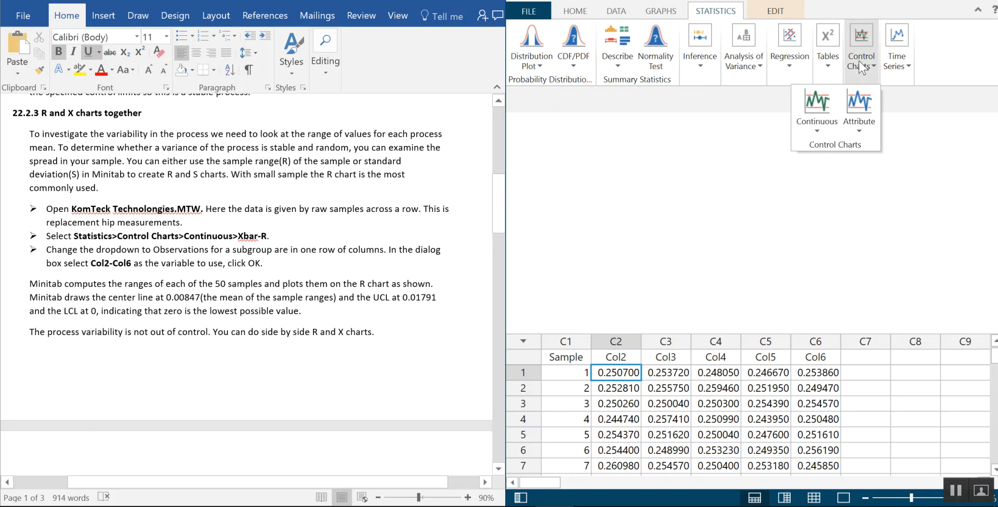
click(809, 128)
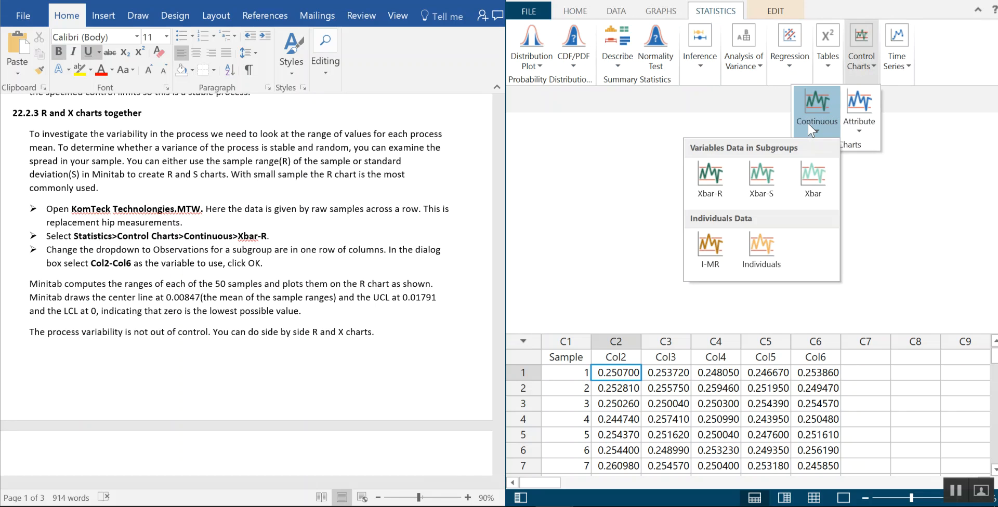
click(715, 174)
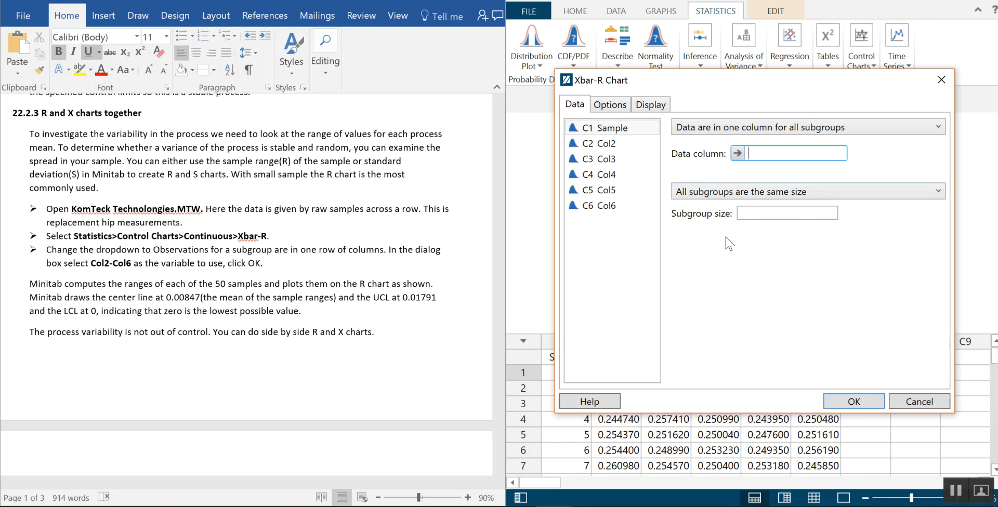
click(877, 129)
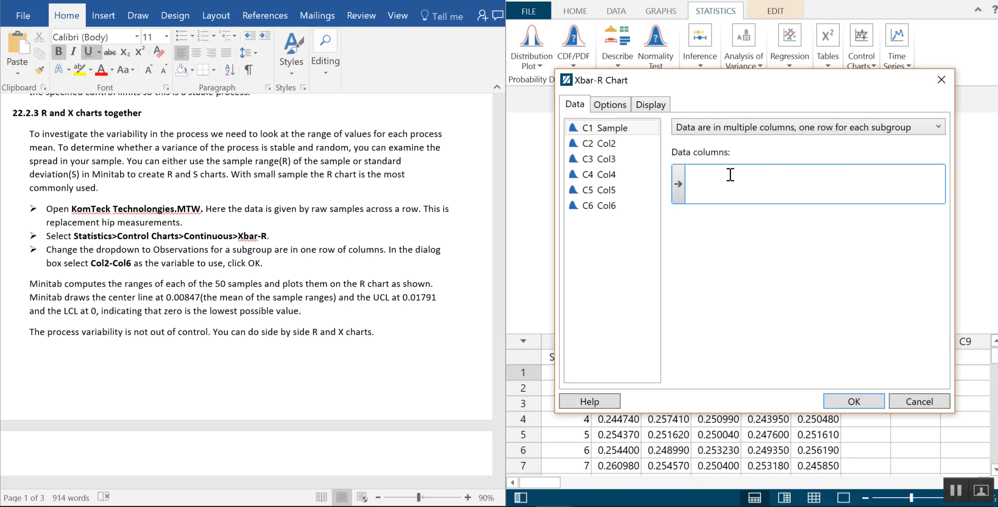
Assign Col2, Col3, Col4, Col5 and Col6 as the data columns and generate the Xbar-R chart
click(628, 147)
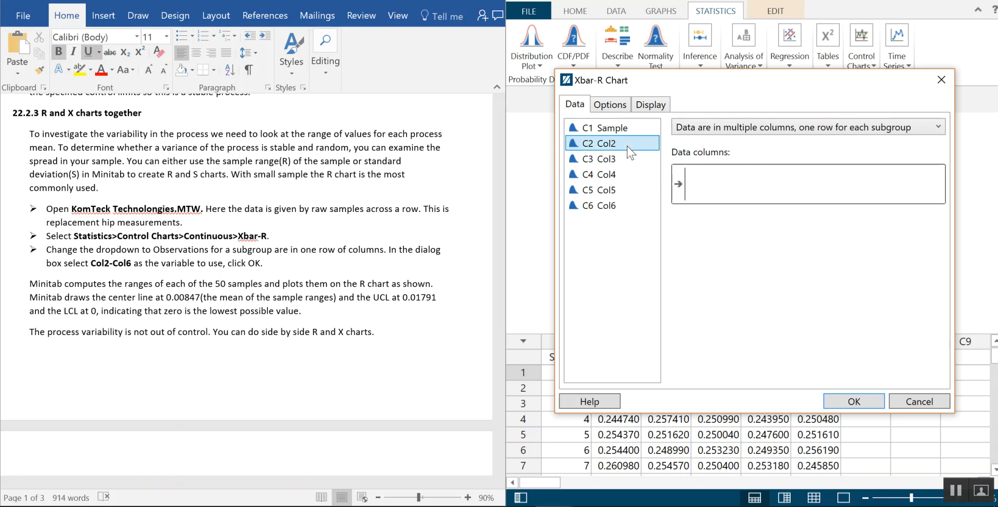
double_click(623, 145)
double_click(619, 160)
double_click(614, 177)
double_click(613, 191)
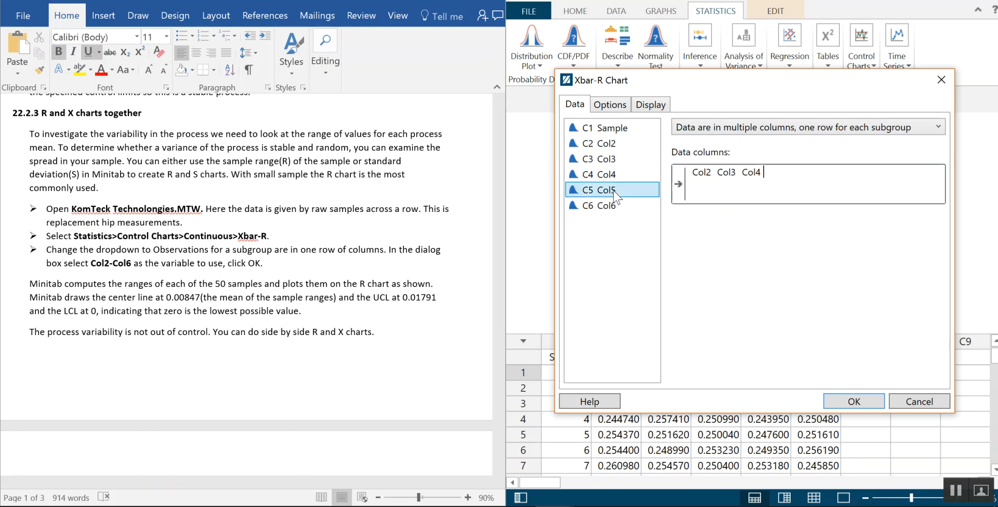
double_click(611, 207)
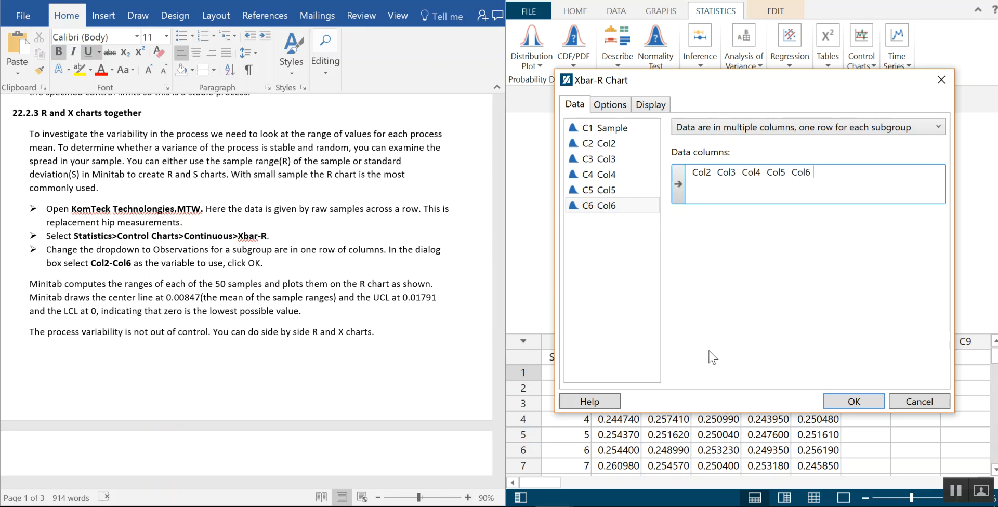
click(854, 401)
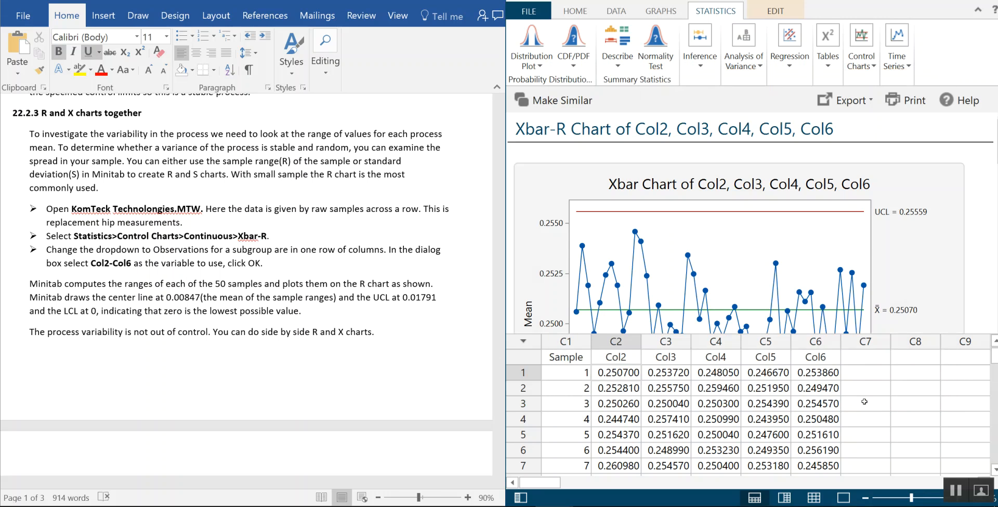
Examine the Xbar chart and the R chart below it, including their center lines and control limits
scroll(959, 240, down, 1)
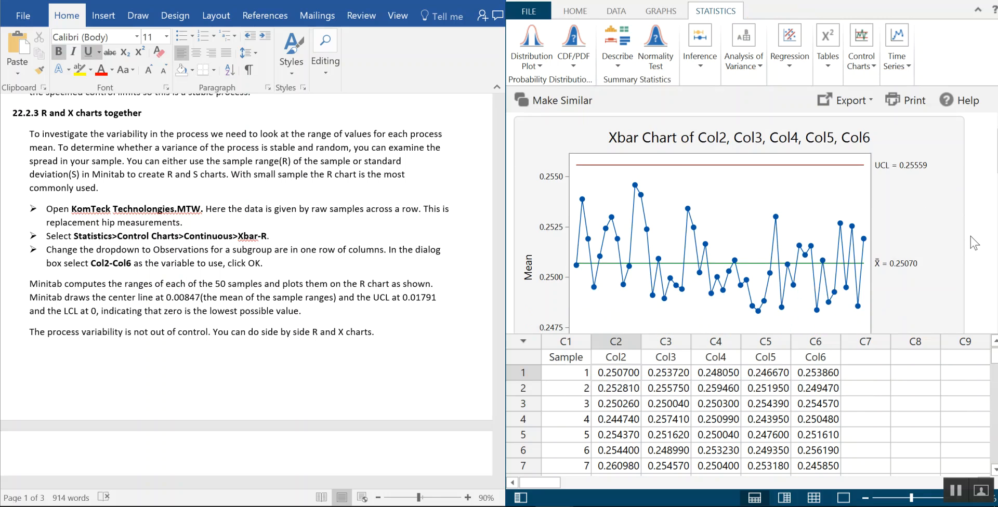
scroll(971, 236, down, 1)
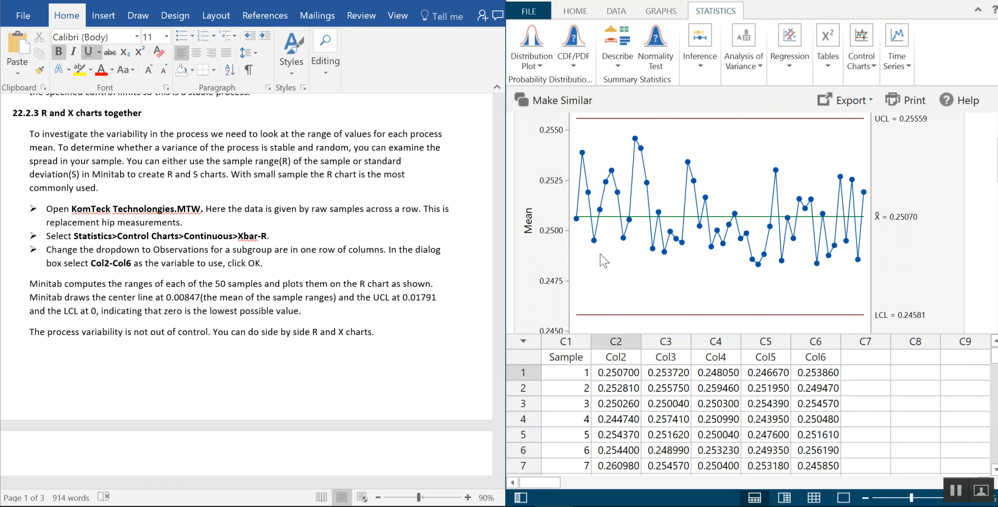
scroll(975, 235, down, 5)
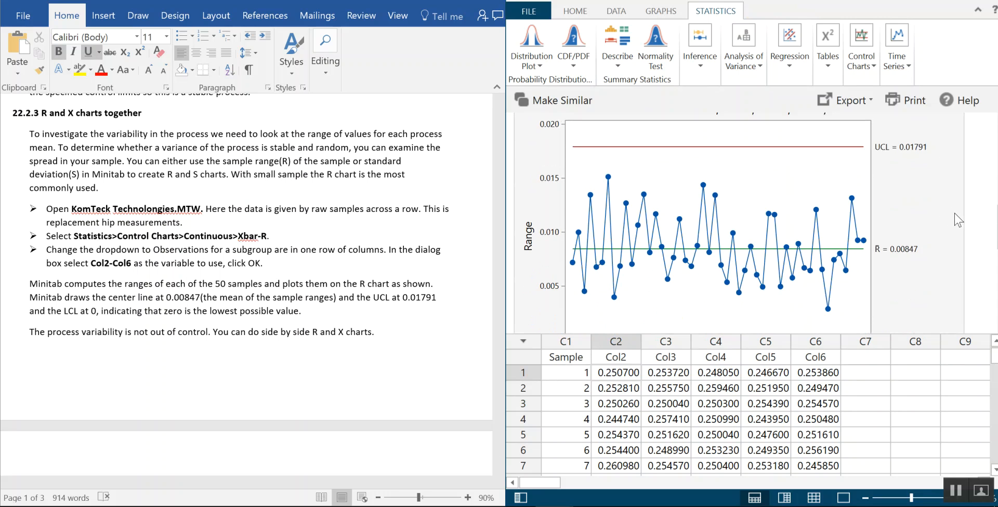
scroll(954, 218, down, 1)
scroll(954, 217, up, 1)
scroll(953, 217, down, 1)
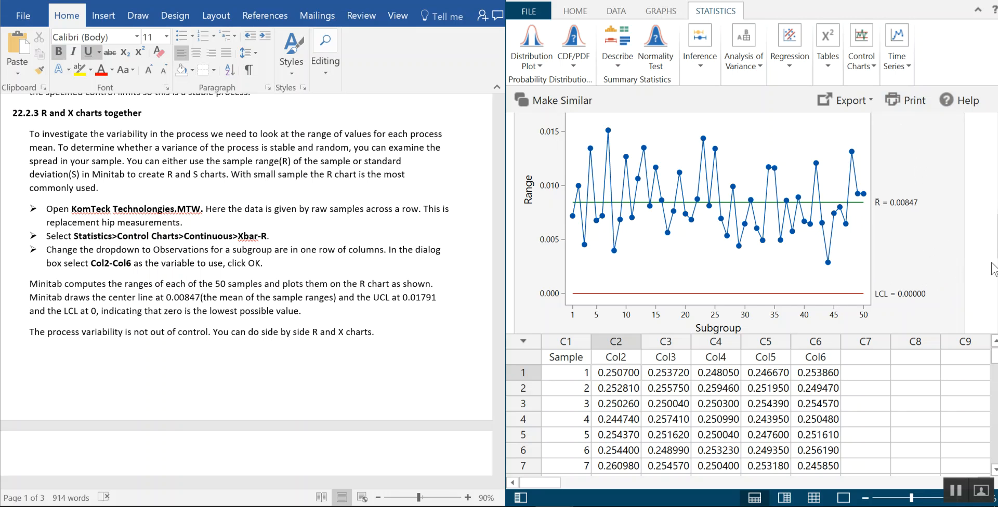
Follow the handout to the combined R and X charts exercise and start an Xbar-R chart with data in multiple columns, one row per subgroup
scroll(433, 310, down, 1)
scroll(433, 311, down, 8)
scroll(442, 308, down, 3)
scroll(443, 308, up, 3)
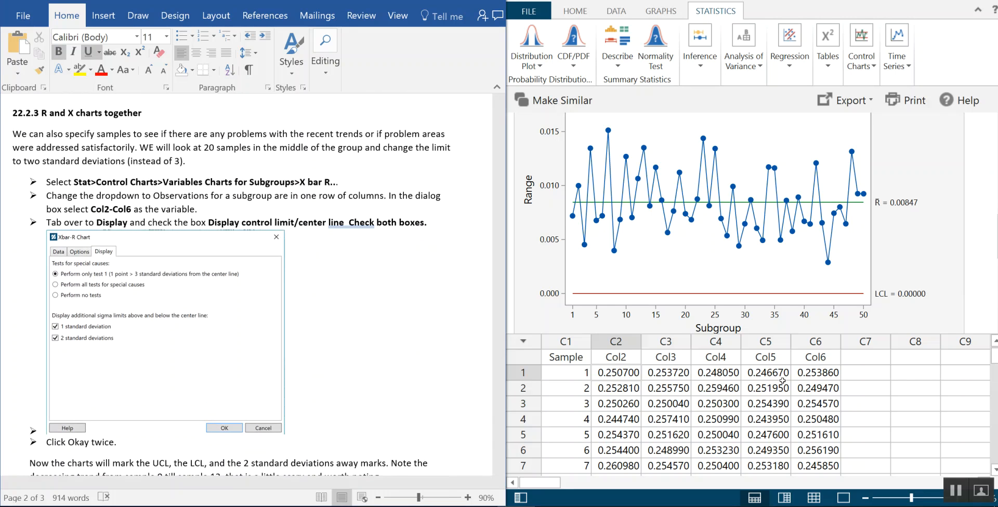
click(863, 63)
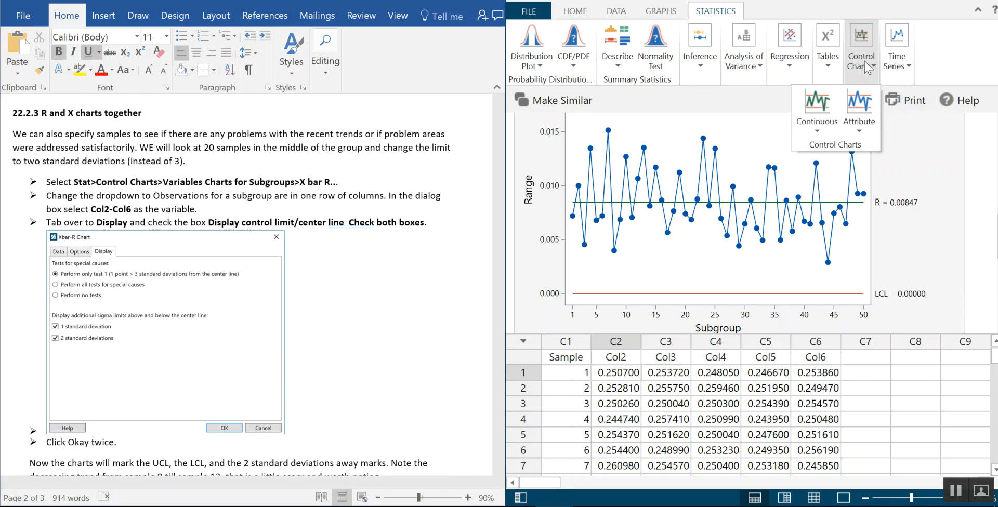
click(822, 111)
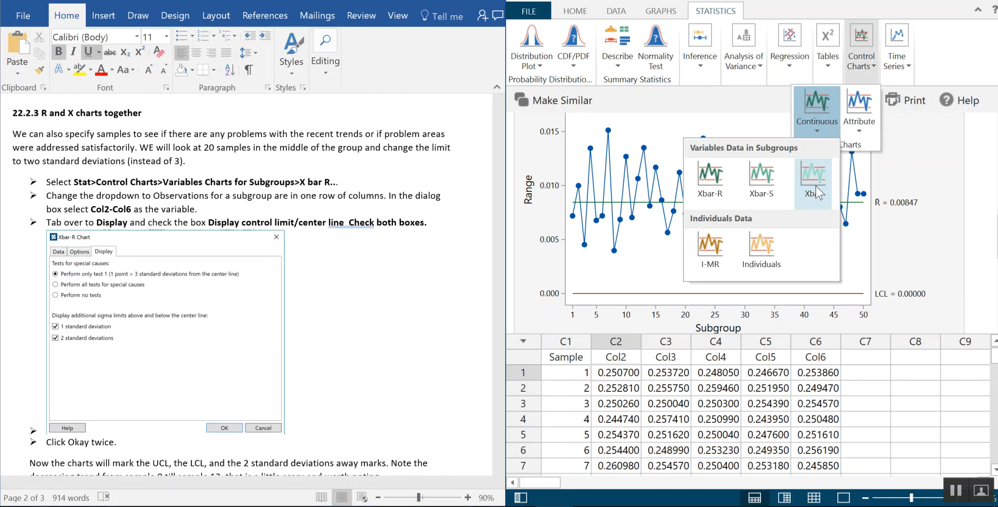
click(705, 180)
drag(766, 82, 741, 64)
click(732, 115)
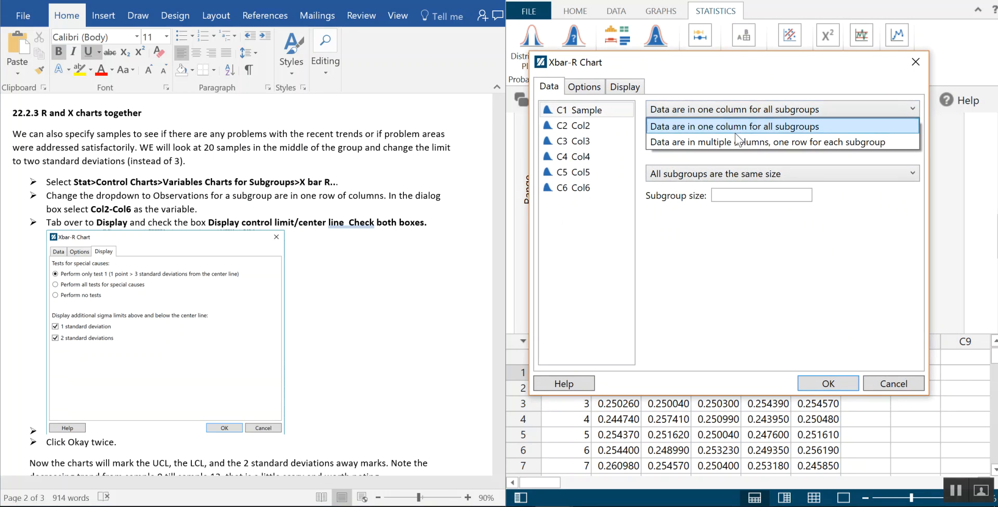
click(746, 143)
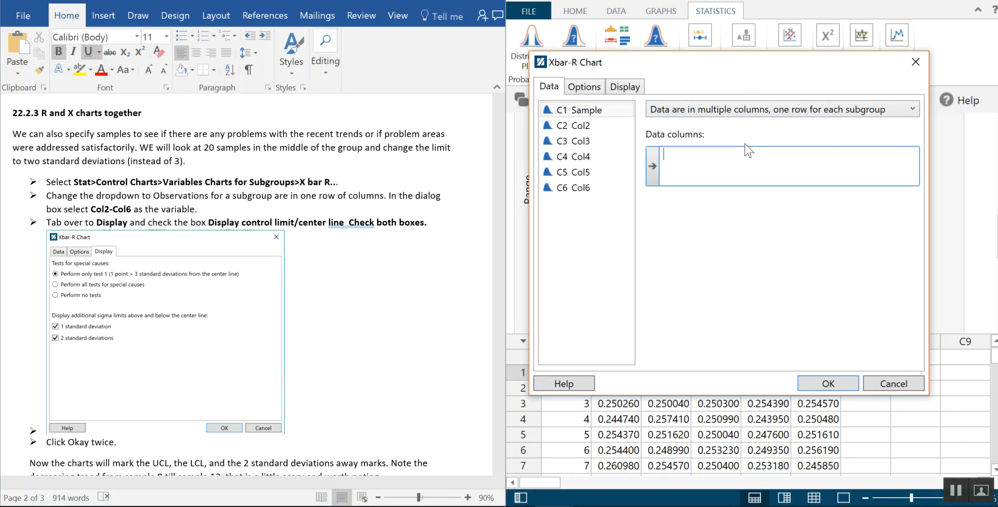
Assign Col2, Col3, Col4, Col5 and Col6 as the data columns of the Xbar-R chart
double_click(598, 125)
double_click(598, 139)
double_click(599, 157)
double_click(593, 172)
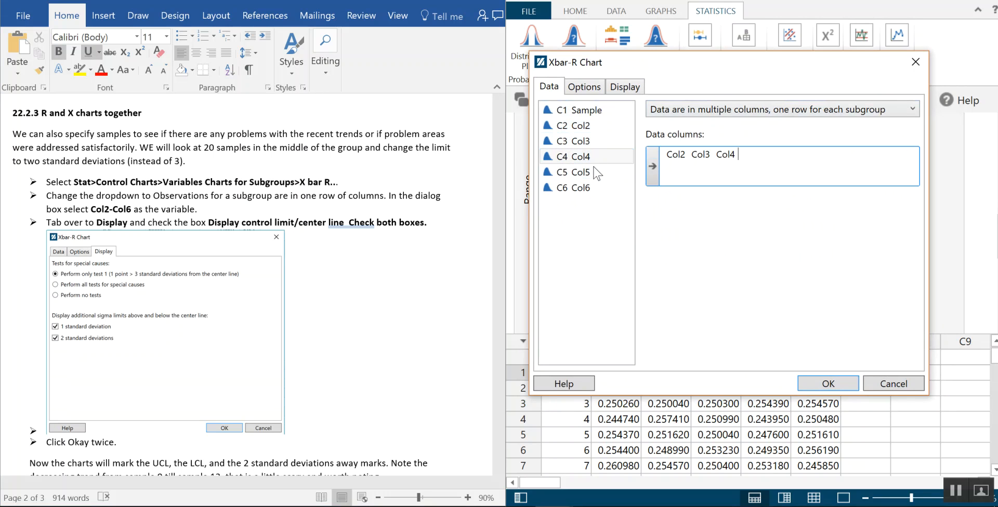
double_click(583, 190)
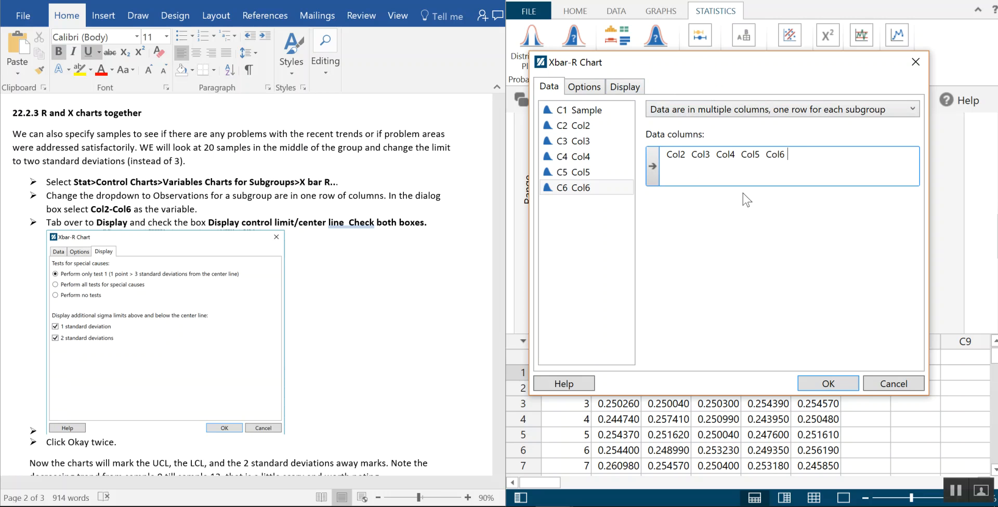
drag(748, 71, 765, 340)
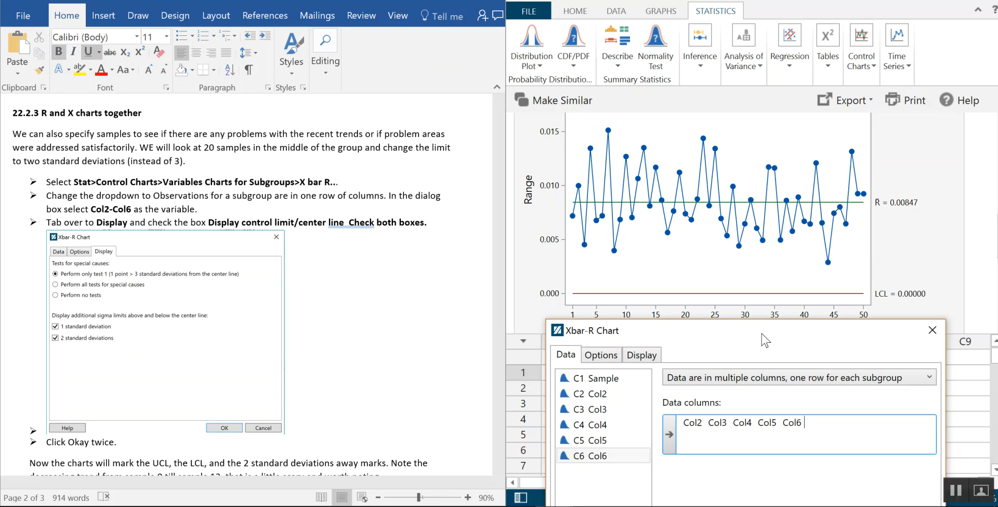
drag(762, 339, 786, 110)
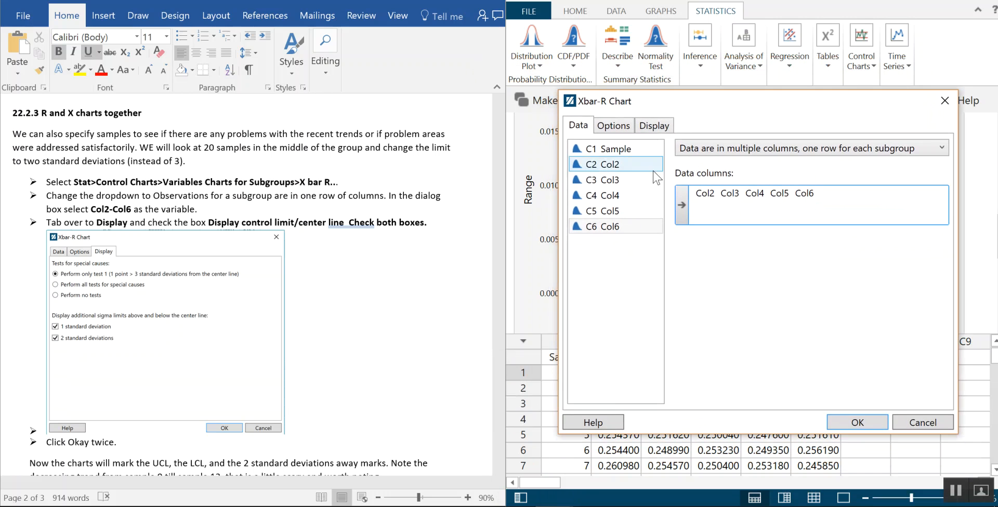
Display additional sigma limits at 1 and 2 standard deviations and generate the Xbar-R chart
click(656, 130)
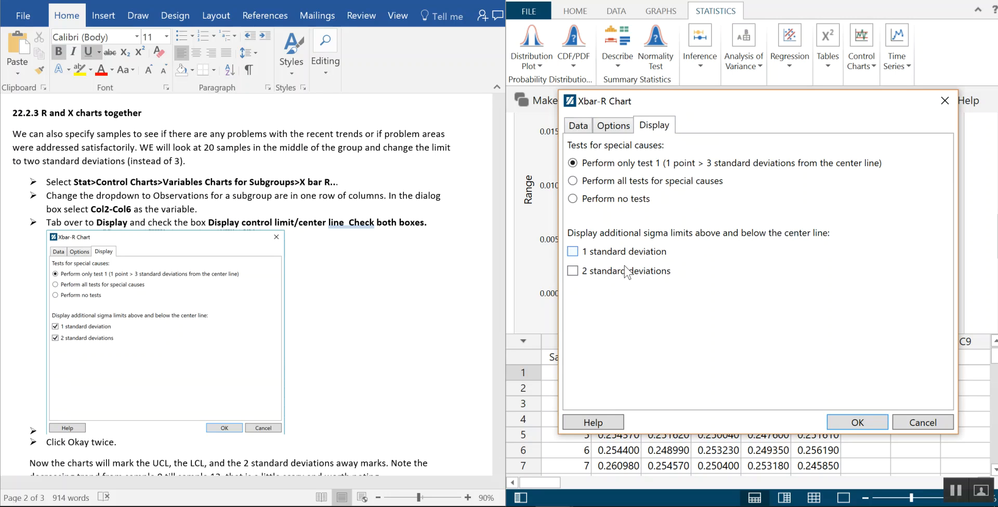
click(573, 251)
click(572, 271)
click(866, 421)
Examine the Xbar chart and the R chart with their 1 and 2 standard deviation lines and control limits
scroll(935, 200, down, 1)
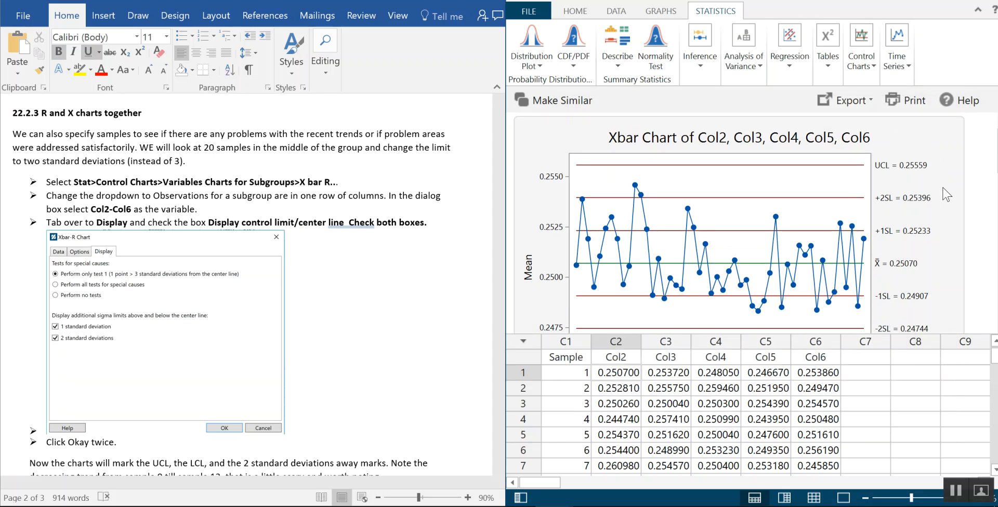
scroll(934, 252, down, 1)
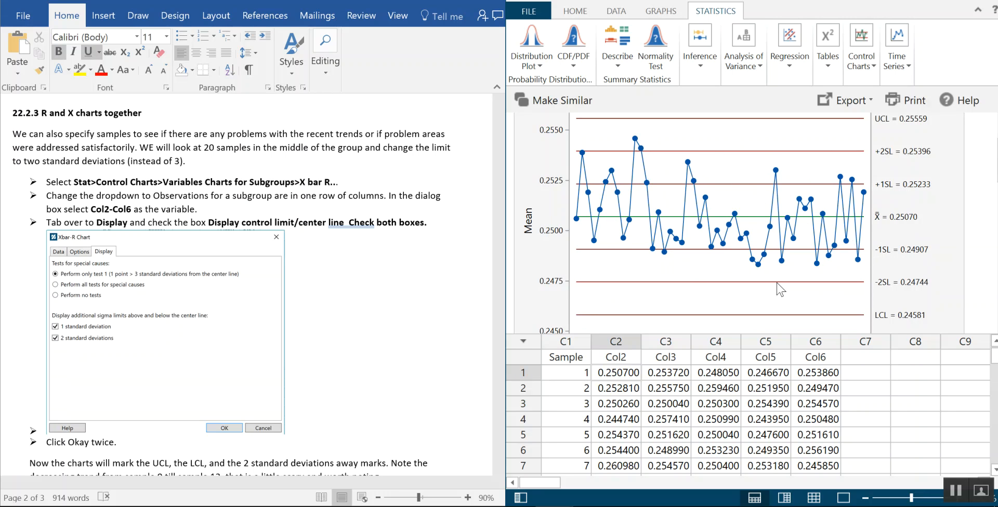
scroll(913, 202, down, 2)
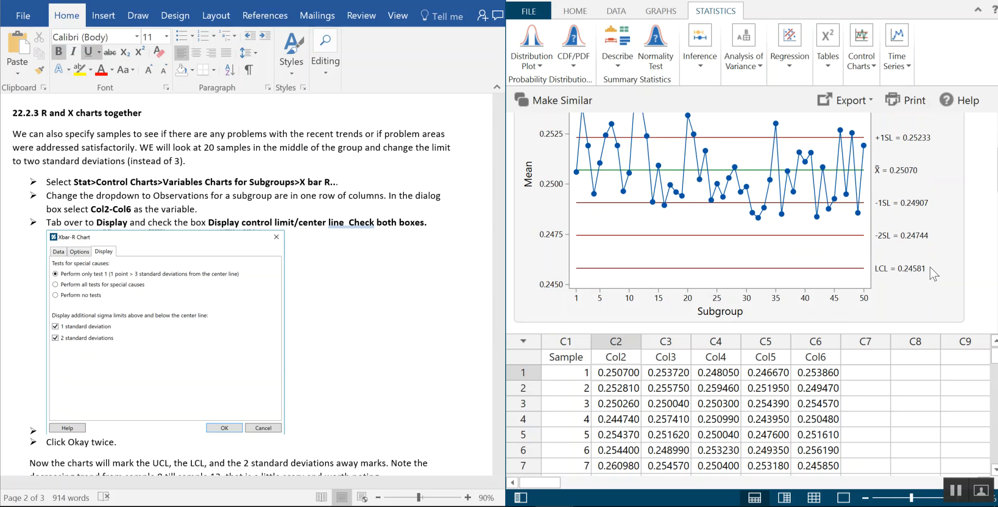
scroll(930, 267, down, 4)
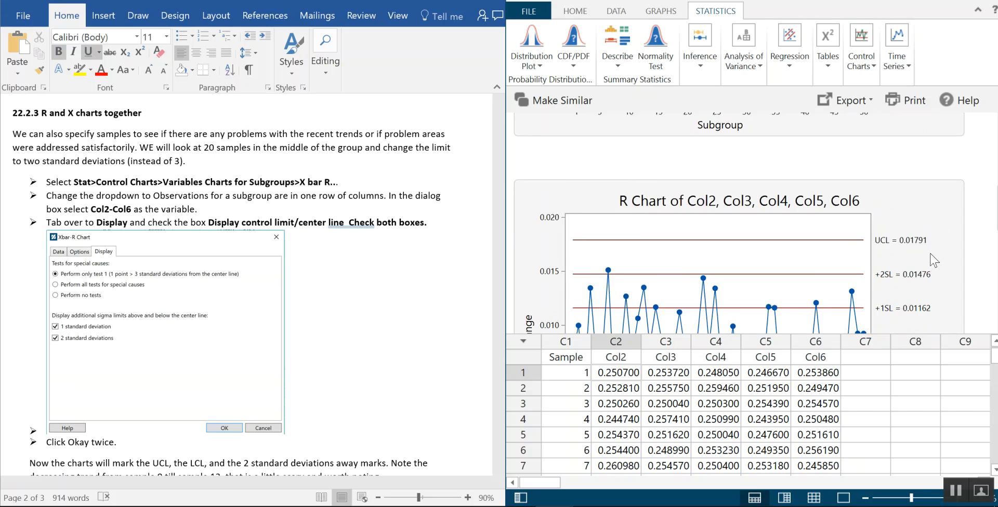
scroll(934, 259, down, 2)
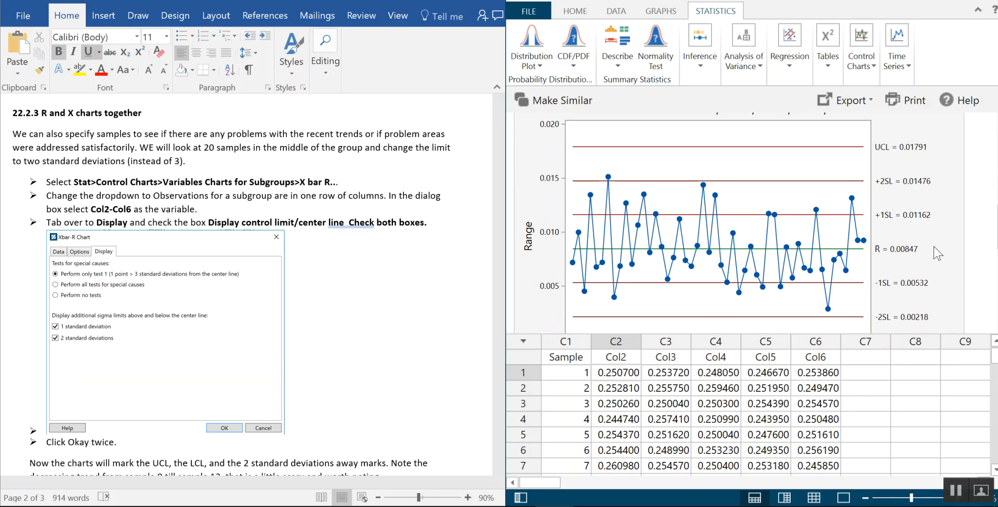
scroll(935, 250, down, 1)
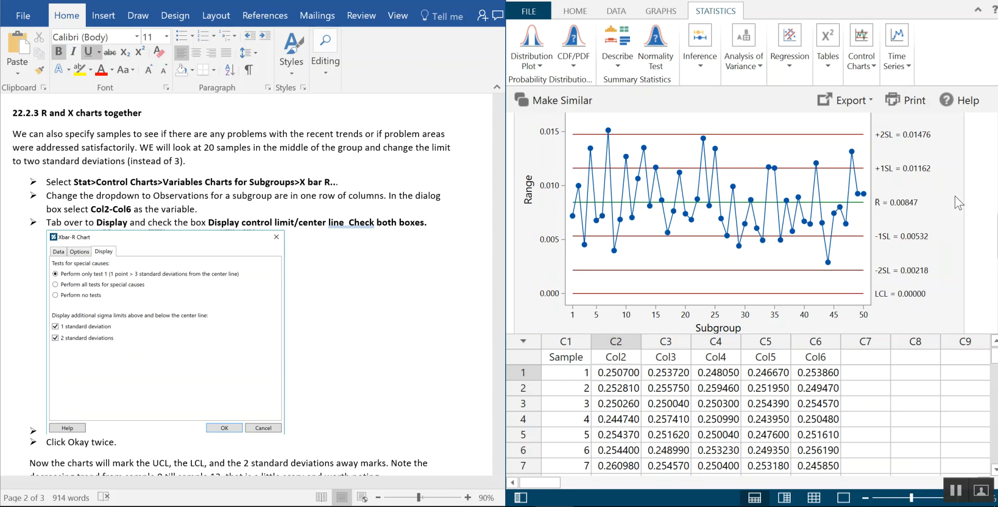
drag(922, 335, 924, 359)
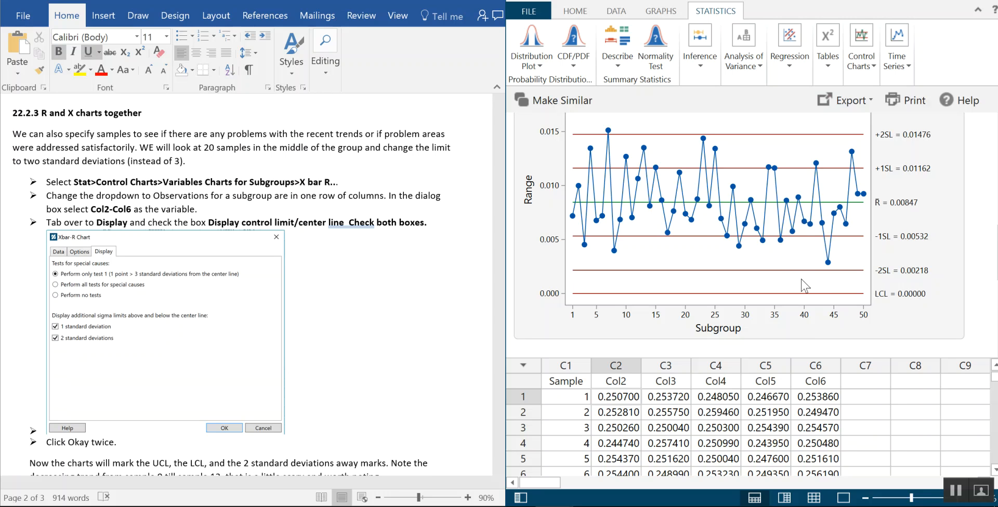
Follow the handout to the p chart exercise, switch to the defect monitoring project, hide its Navigator and shrink the worksheet pane
scroll(493, 342, down, 3)
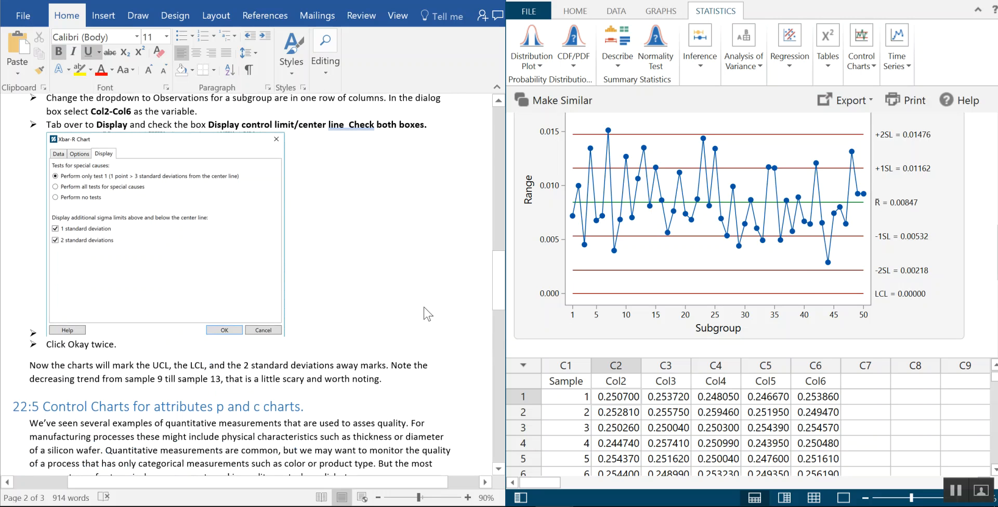
scroll(427, 314, down, 1)
scroll(425, 298, down, 3)
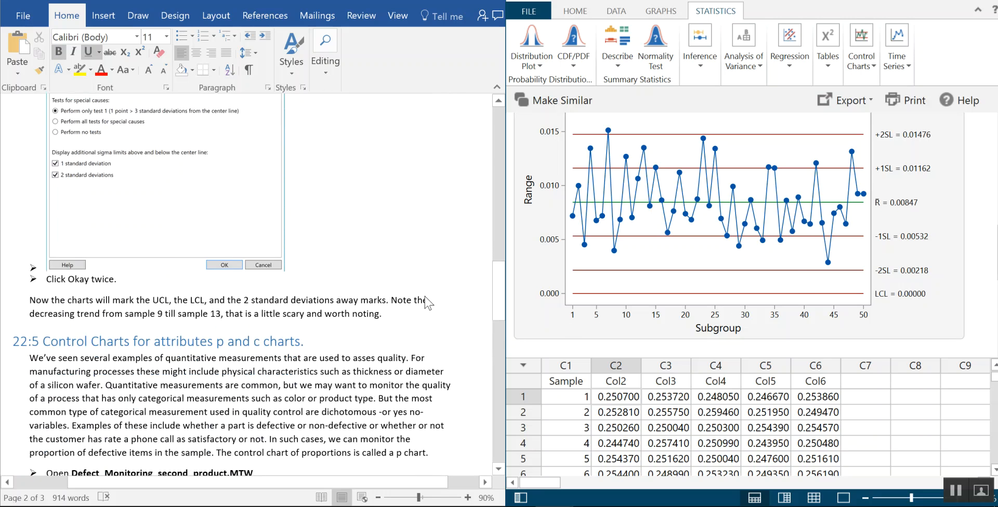
scroll(425, 301, down, 5)
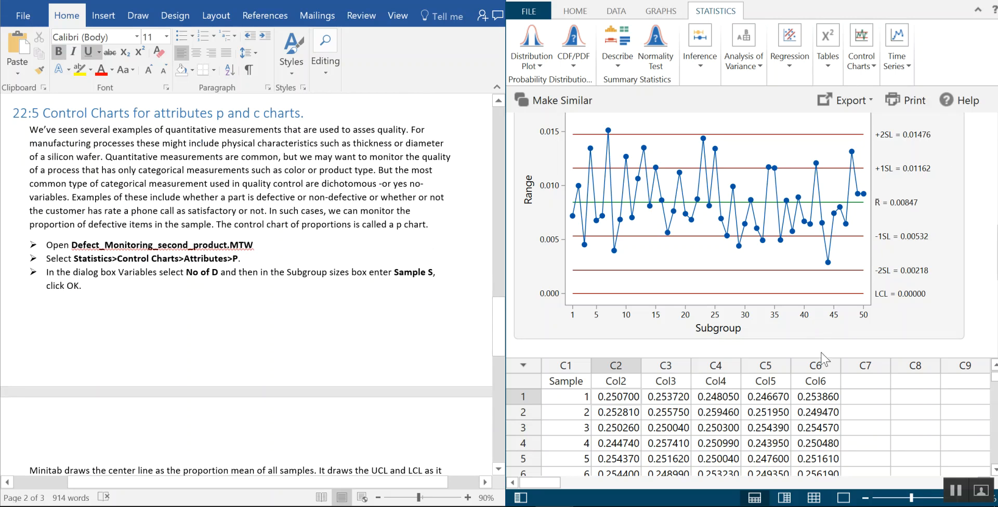
drag(818, 357, 815, 231)
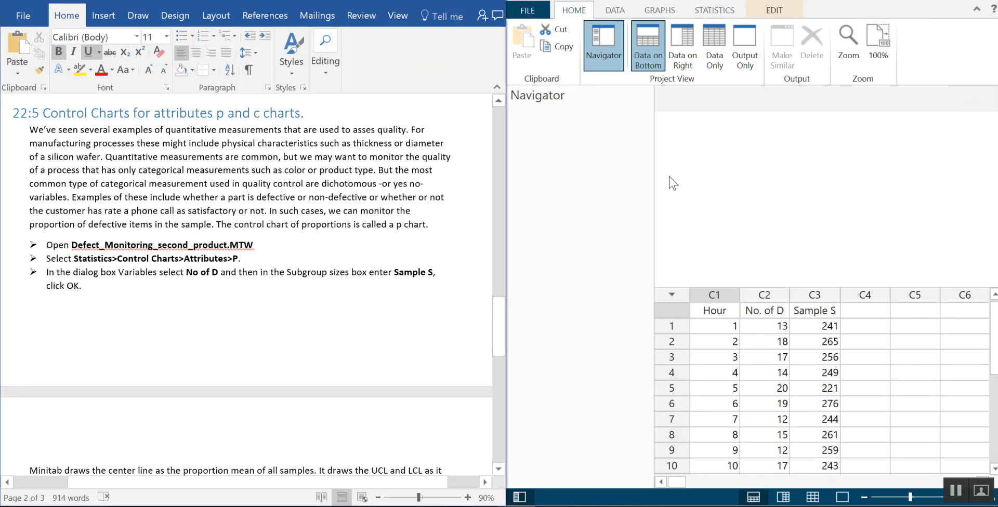
click(595, 34)
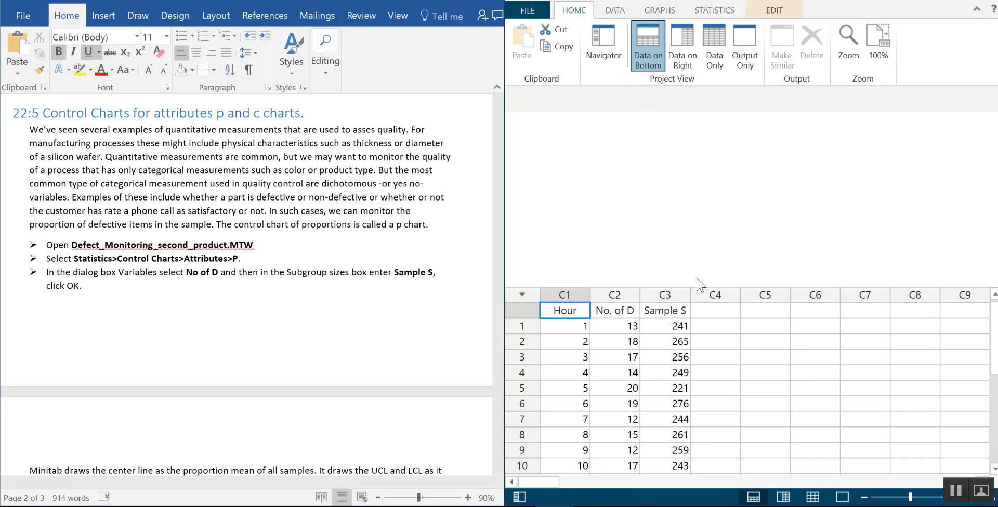
drag(708, 289, 712, 174)
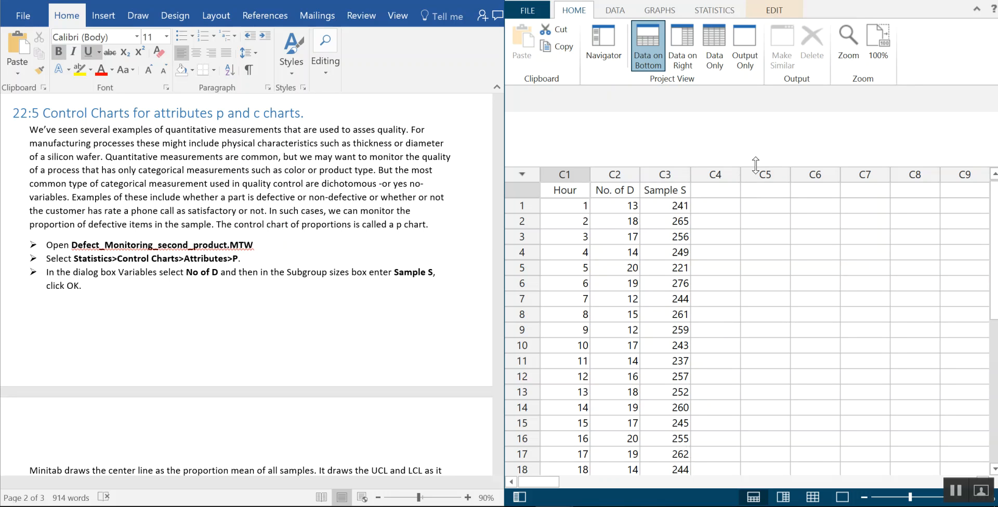
drag(744, 168, 743, 375)
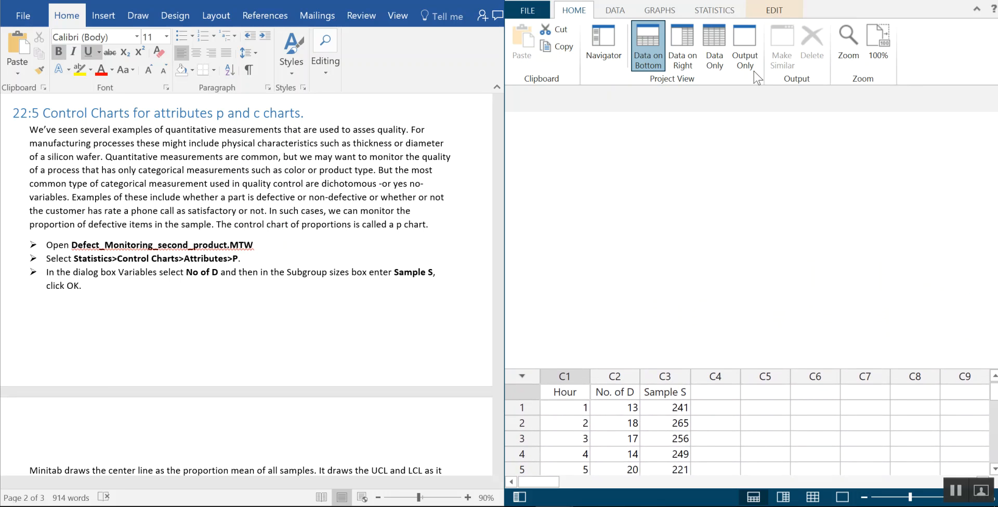
Start a P attribute control chart and assign No. of D as the number of defective items column
click(717, 10)
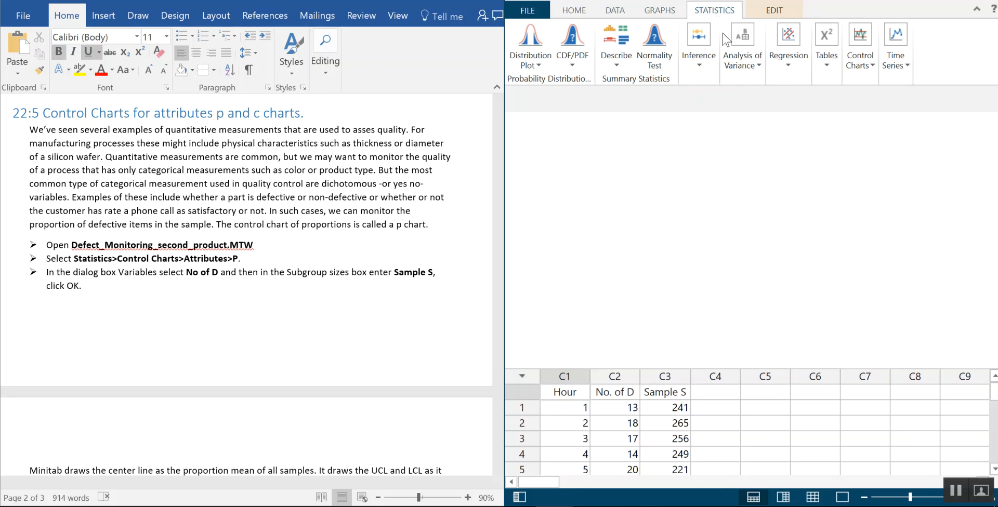
click(863, 63)
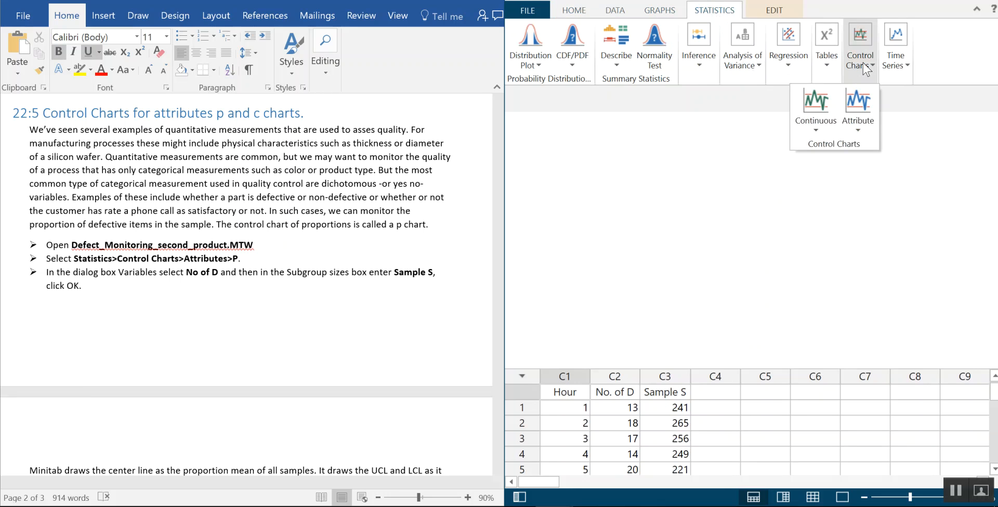
click(863, 118)
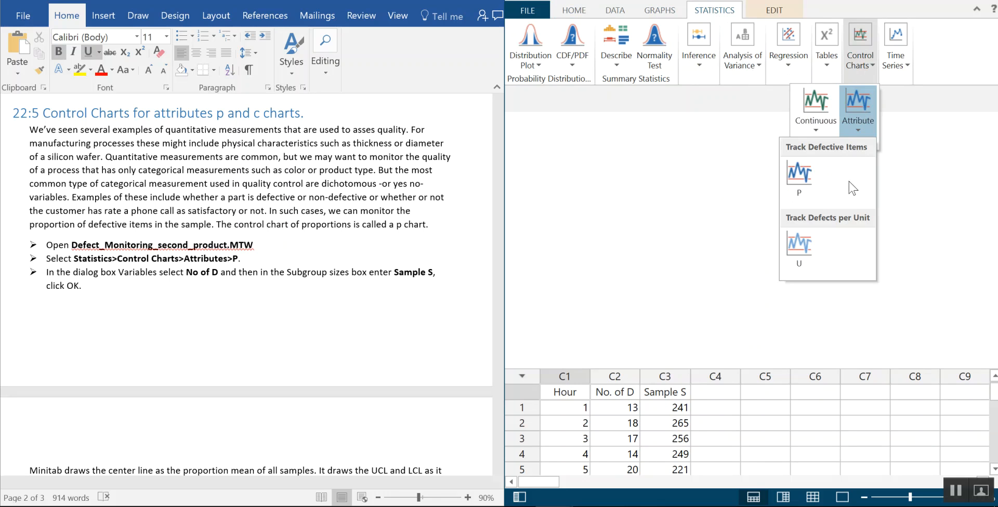
click(799, 174)
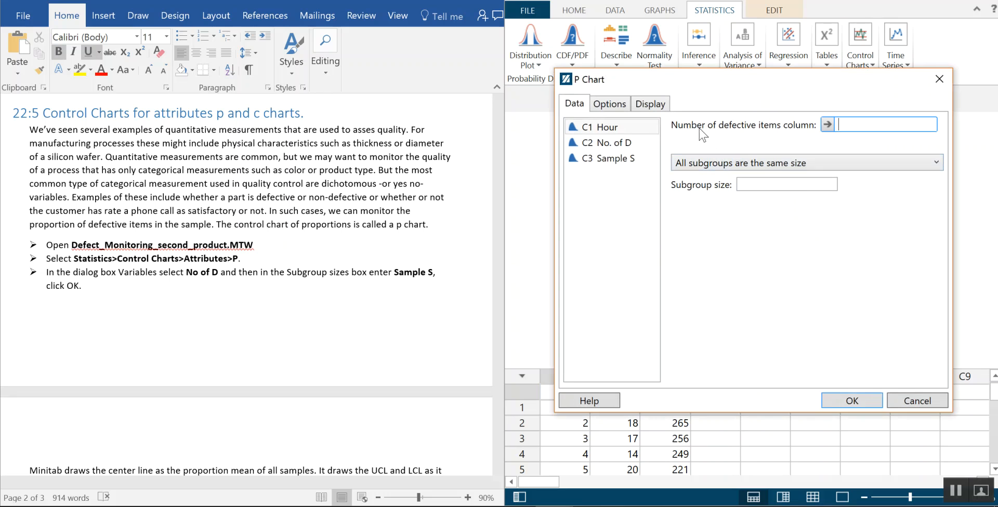
double_click(626, 145)
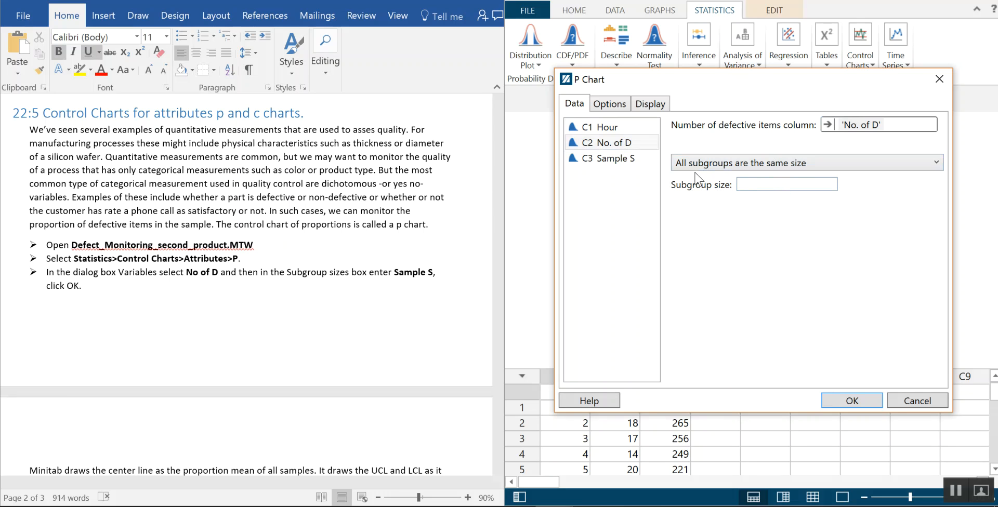
Set the subgroup sizes to come from a column and assign Sample S as that column
click(739, 167)
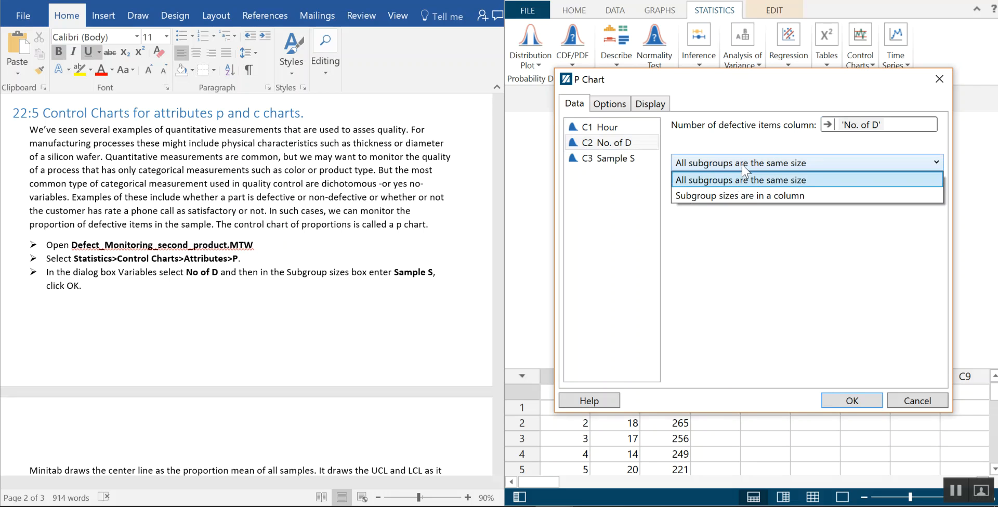
click(751, 196)
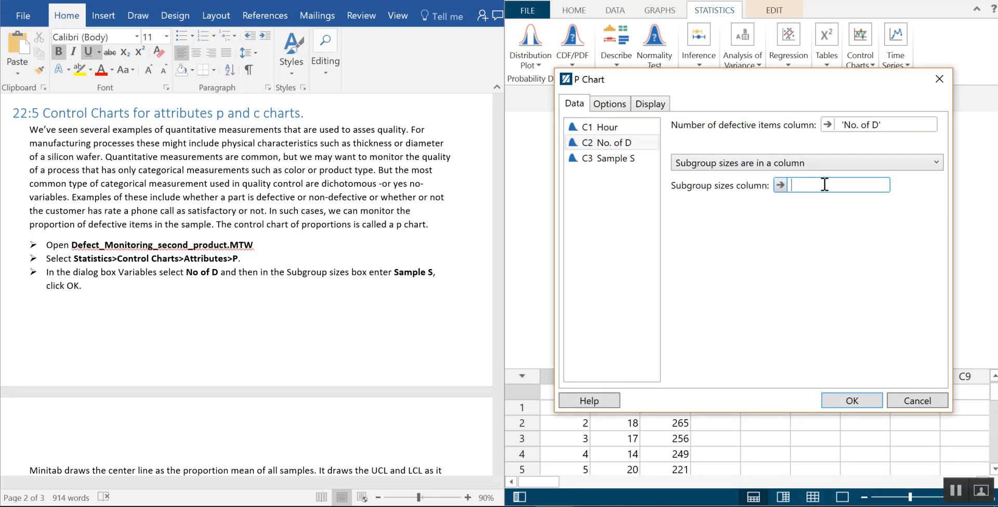
double_click(611, 160)
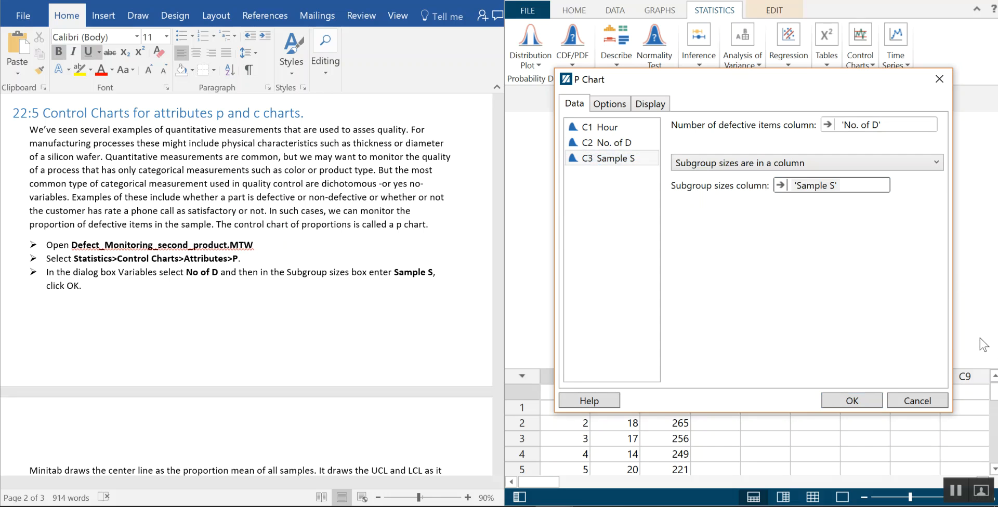
Display additional sigma limits at 1 and 2 standard deviations and generate the P chart
click(649, 104)
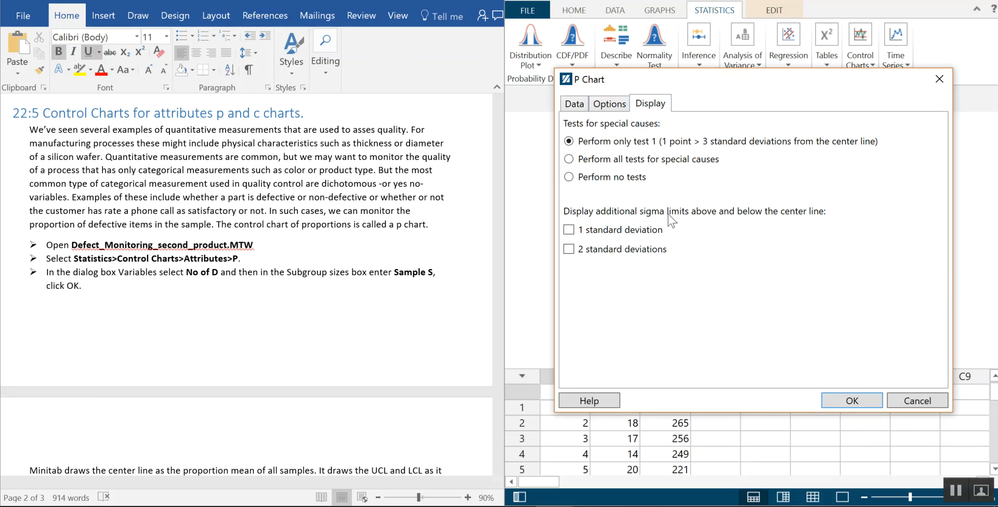
click(567, 249)
click(862, 401)
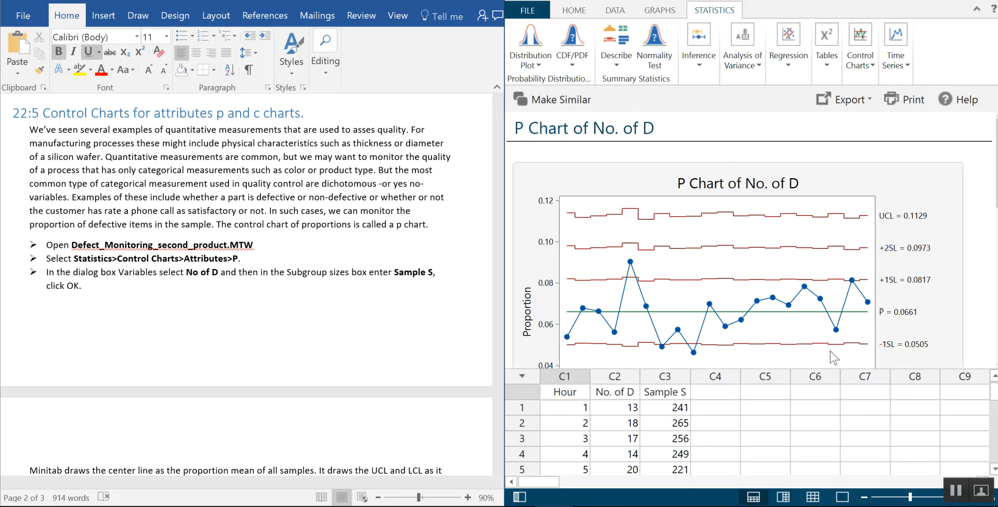
Enlarge the output area to view the whole P chart and read the handout's interpretation of it
drag(834, 368, 828, 412)
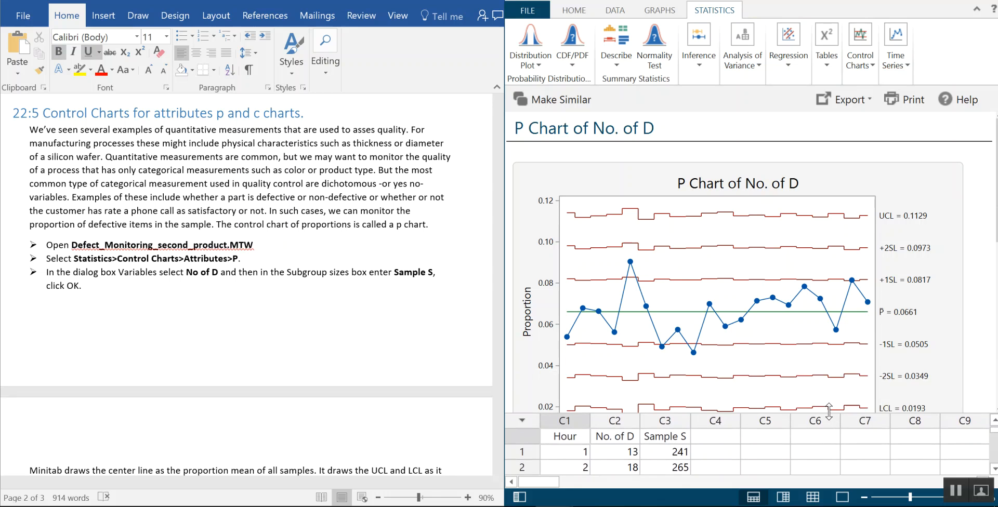
scroll(917, 301, down, 1)
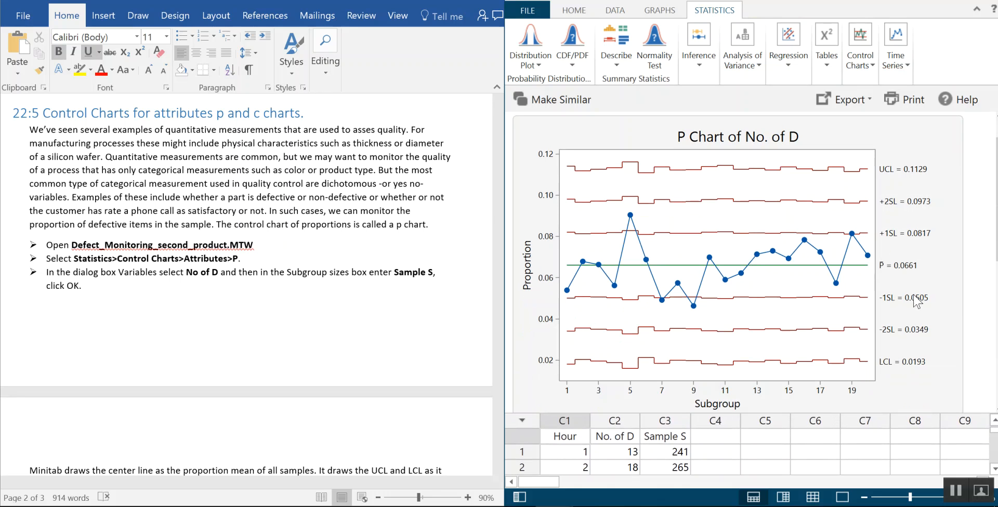
scroll(405, 356, down, 6)
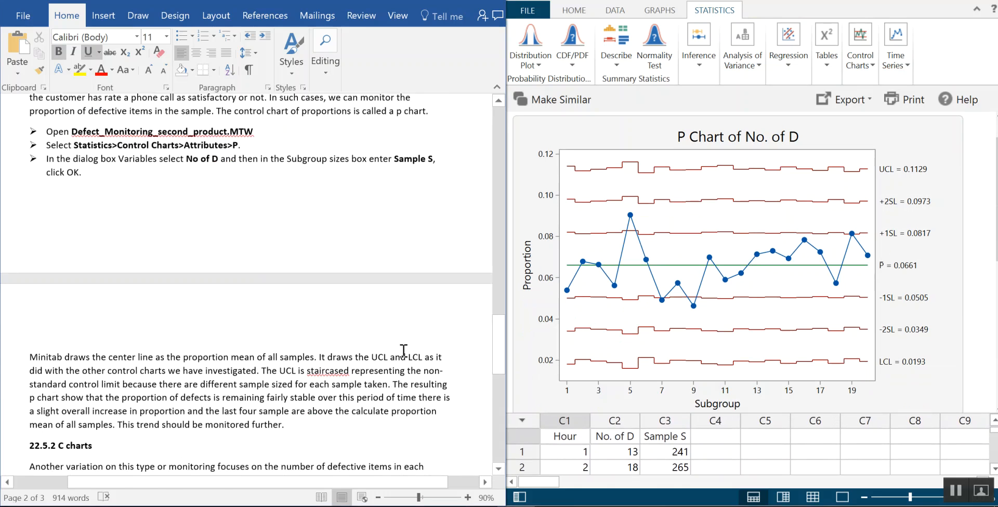